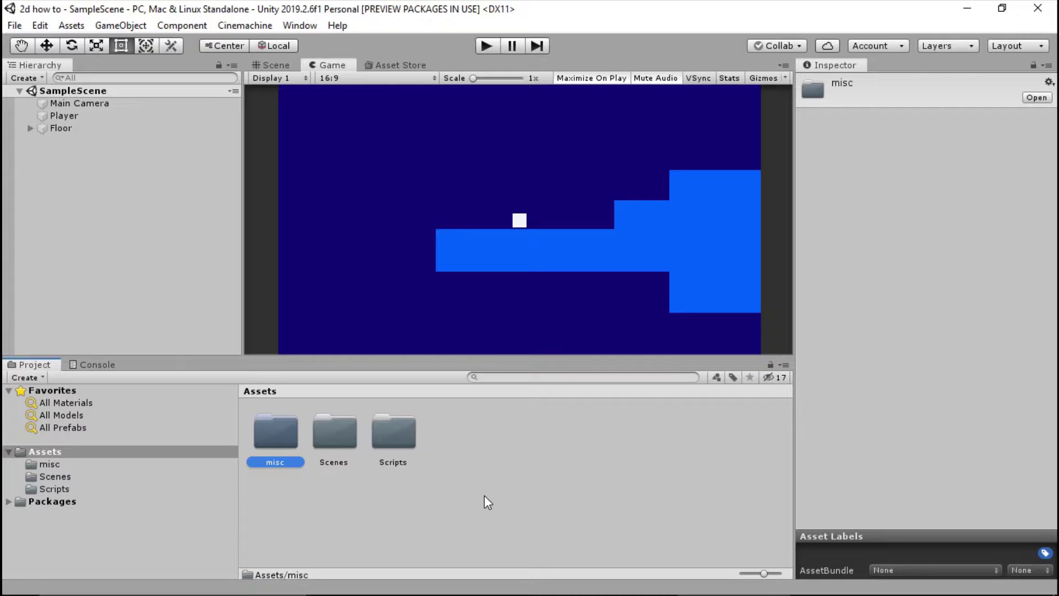
# Play-test the game by moving the player back and forth and jumping up the floor's steps, and stop play mode
pyautogui.click(494, 491)
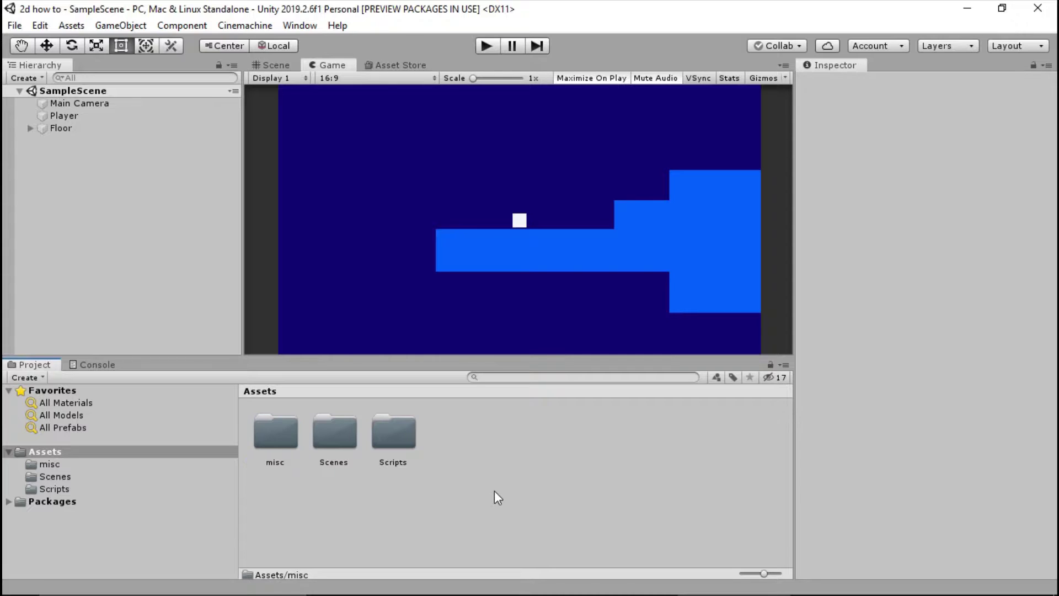
pyautogui.click(484, 49)
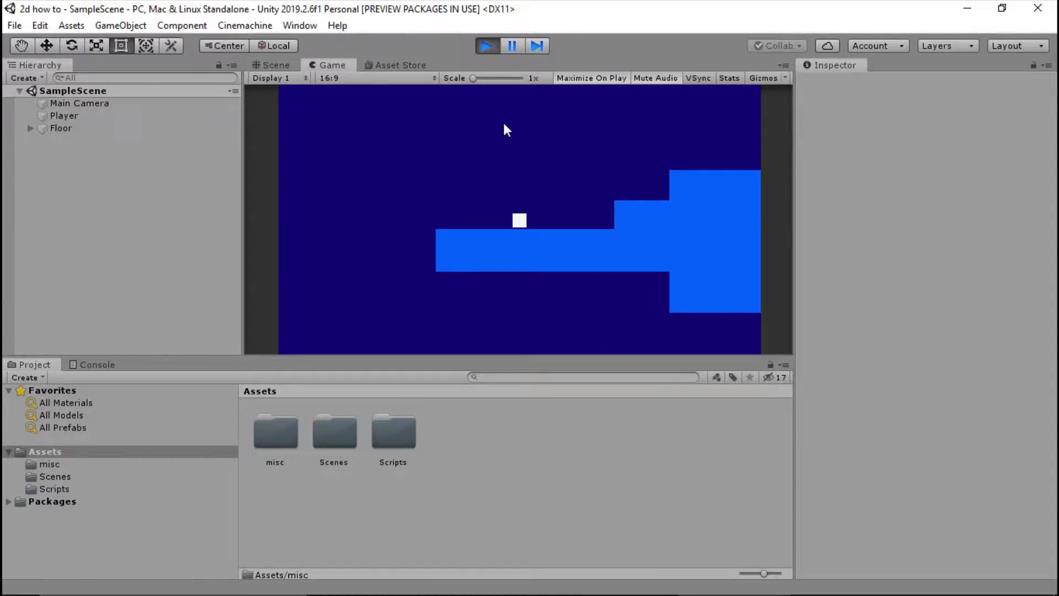
pyautogui.press('Right')
pyautogui.press('space')
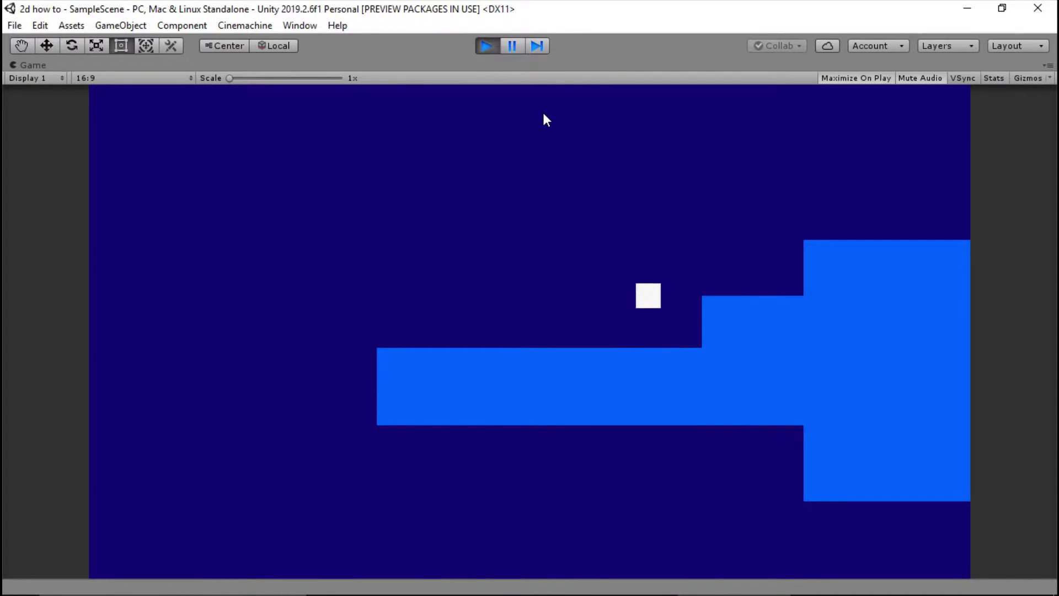
pyautogui.press('space')
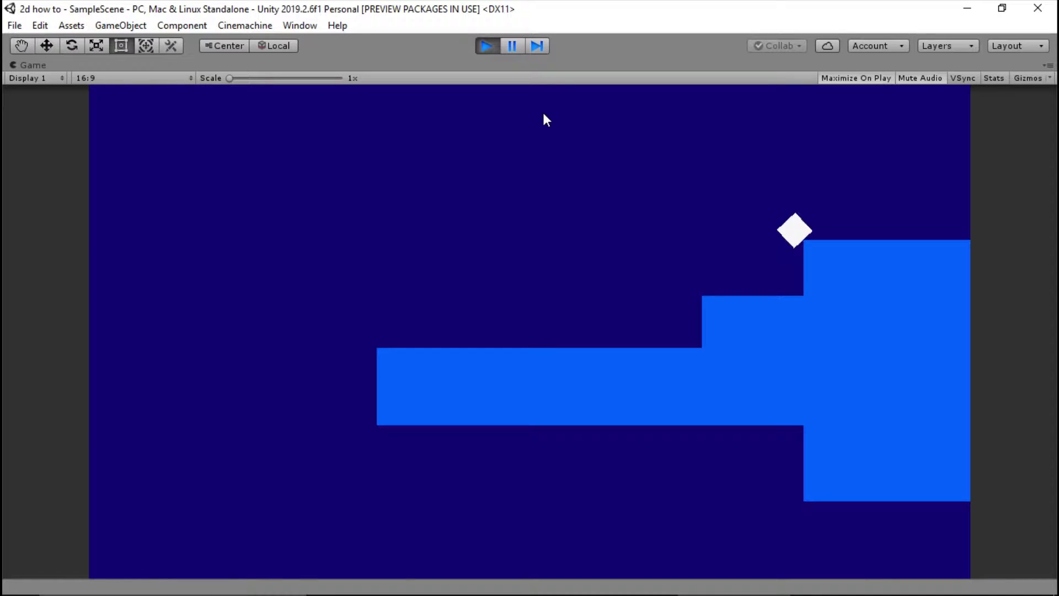
pyautogui.press('Left')
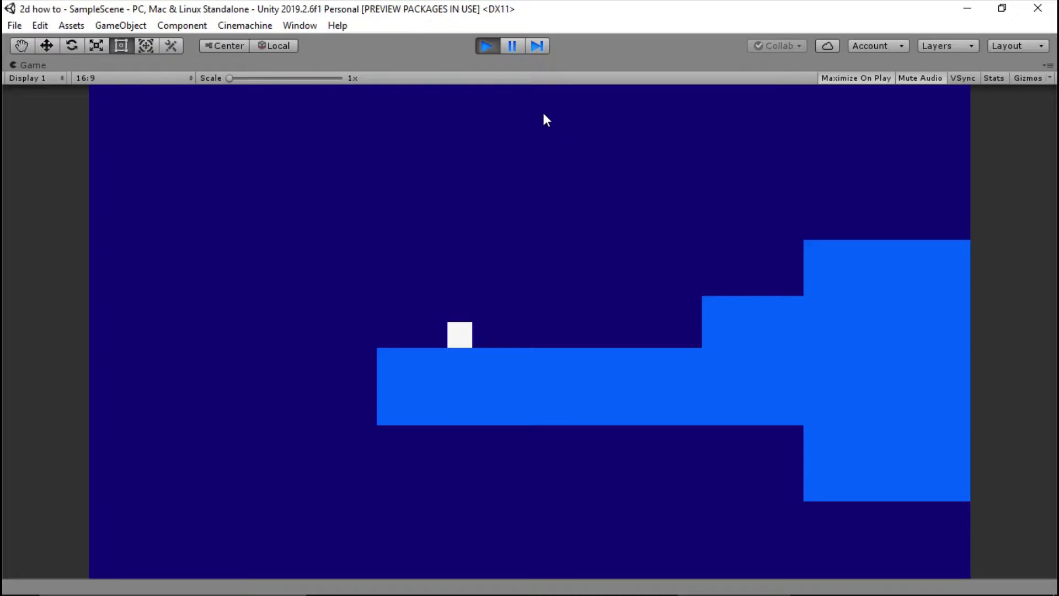
pyautogui.press('Right')
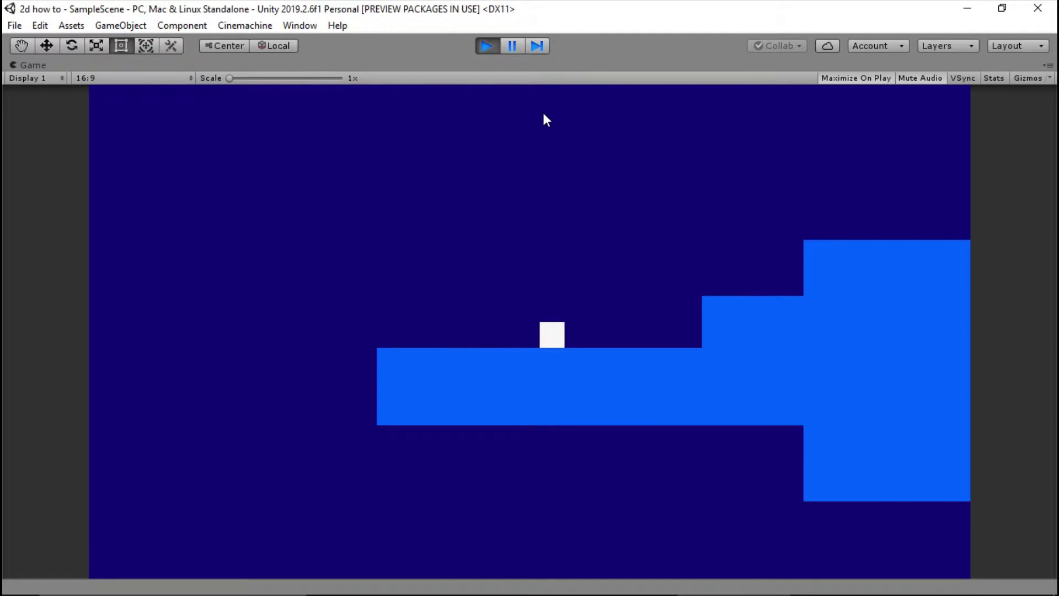
pyautogui.press('space')
pyautogui.press('space')
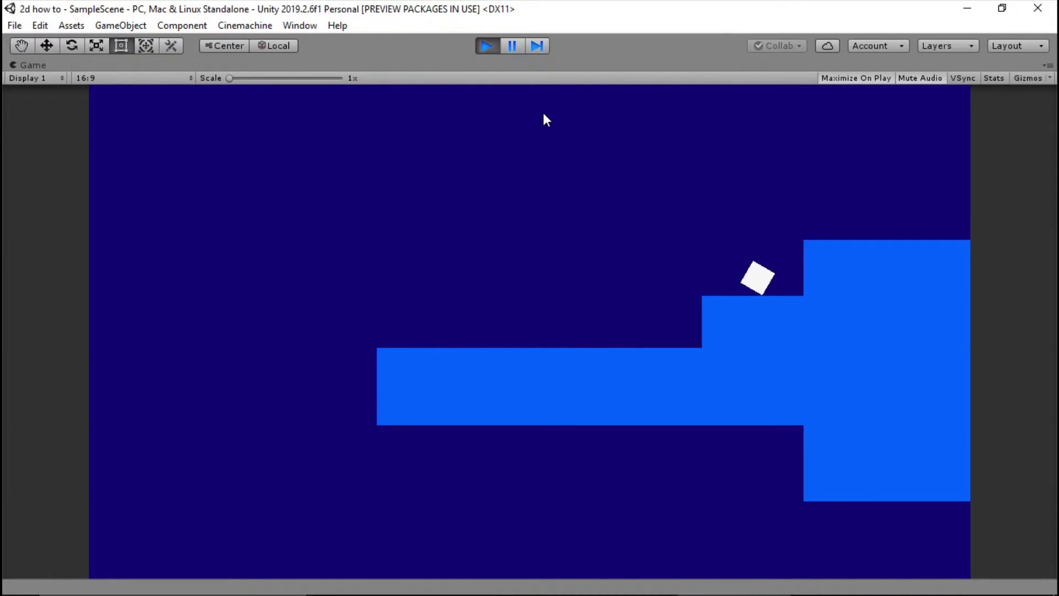
pyautogui.press('space')
pyautogui.press('Left')
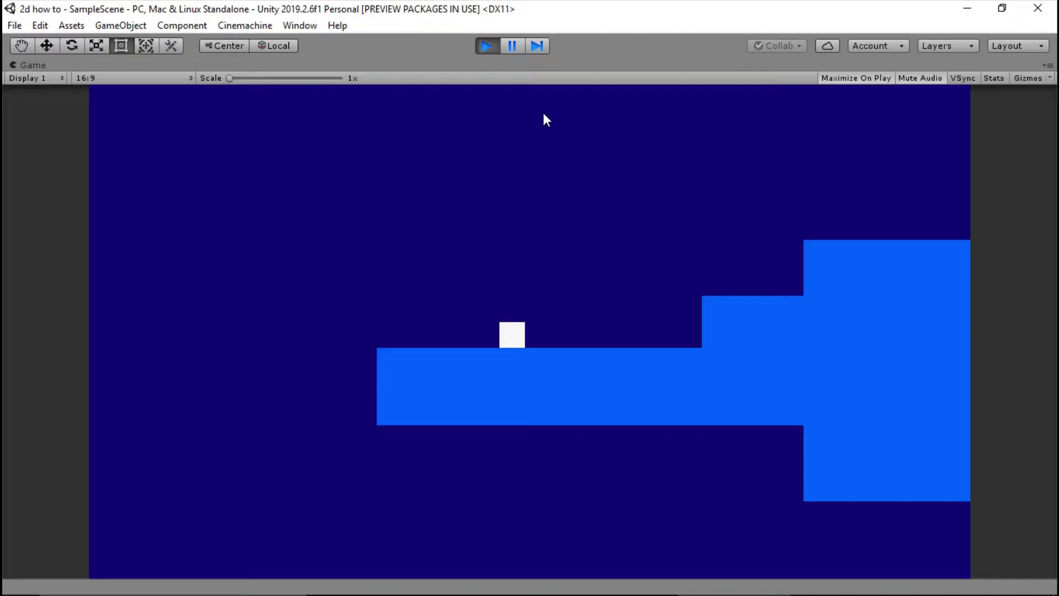
pyautogui.click(493, 47)
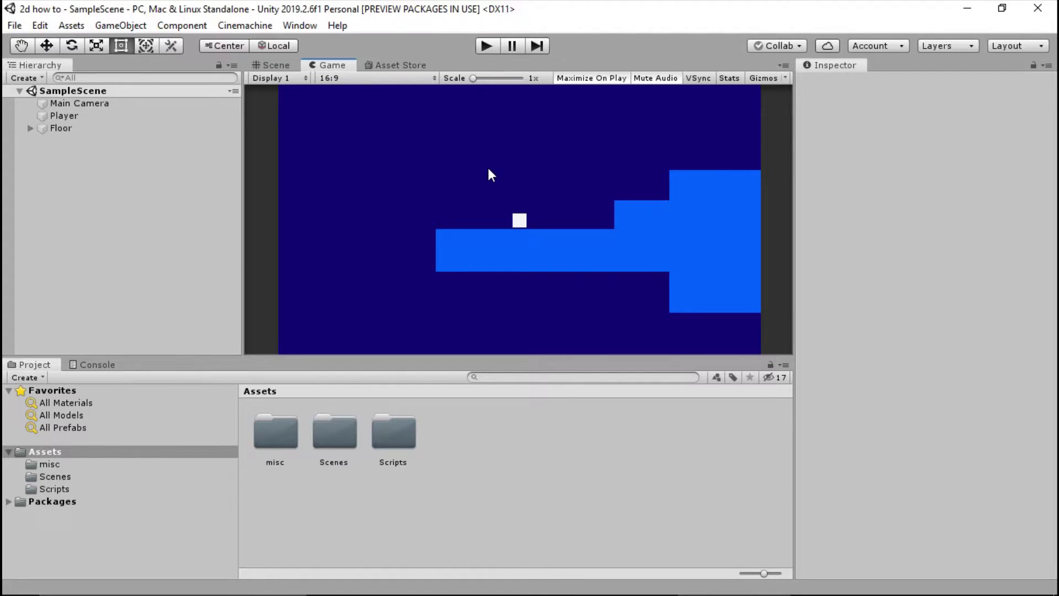
# Open the Package Manager
pyautogui.click(128, 213)
pyautogui.click(296, 29)
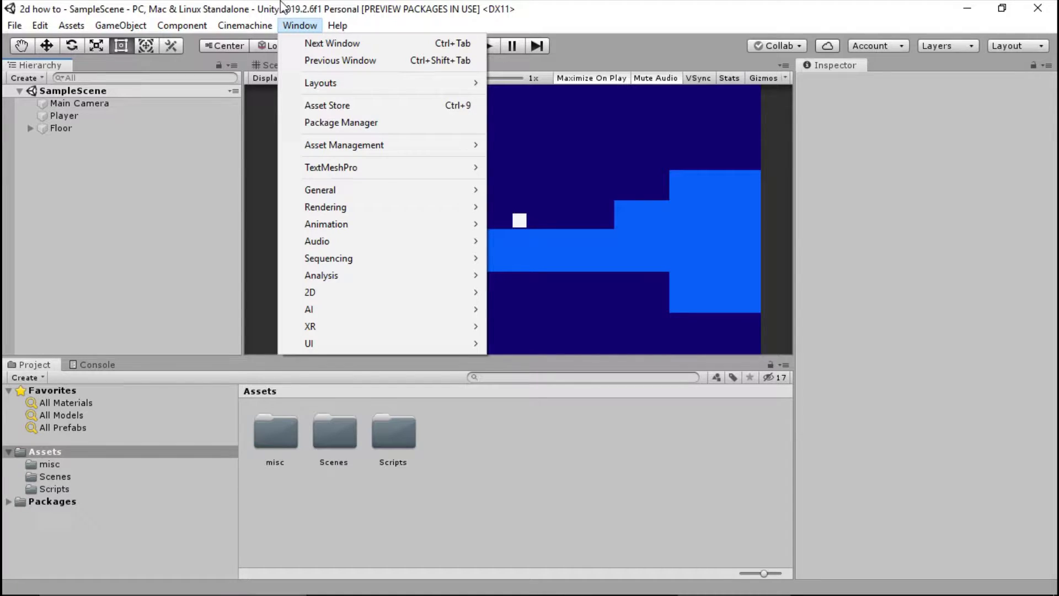
pyautogui.press('Left')
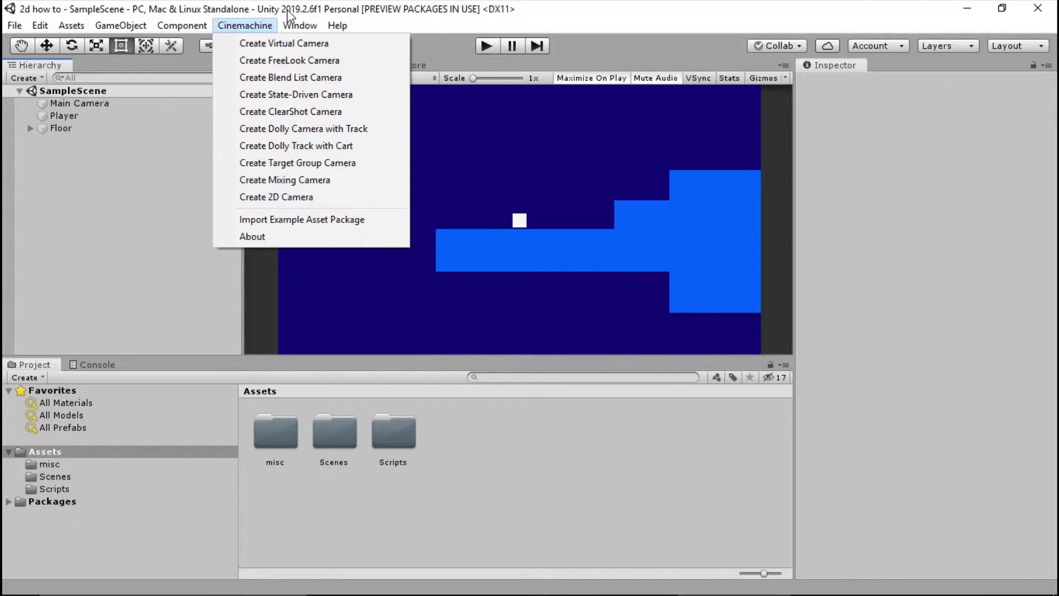
pyautogui.moveTo(292, 24)
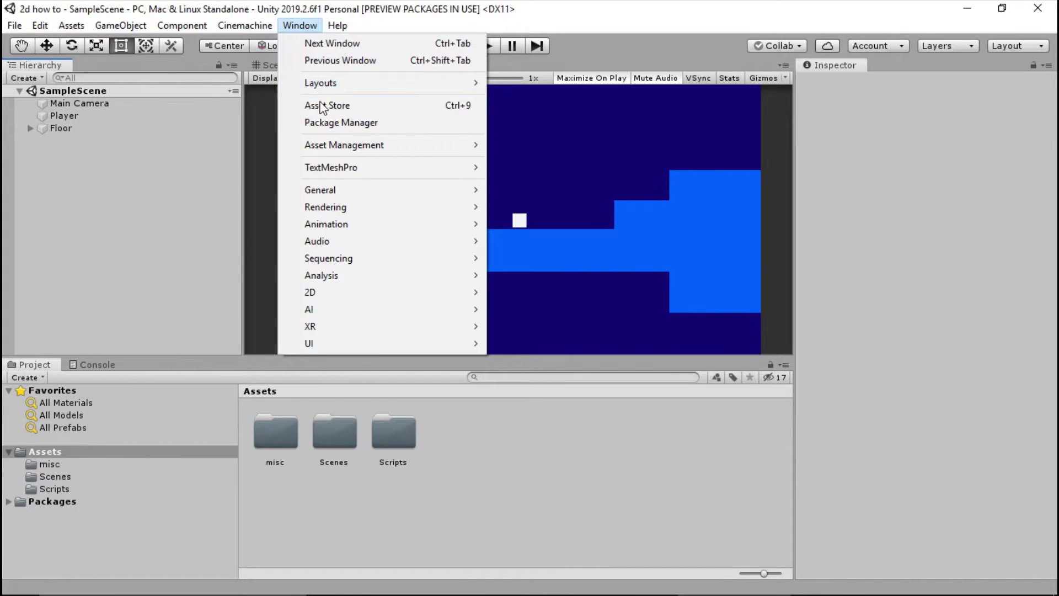
pyautogui.click(331, 125)
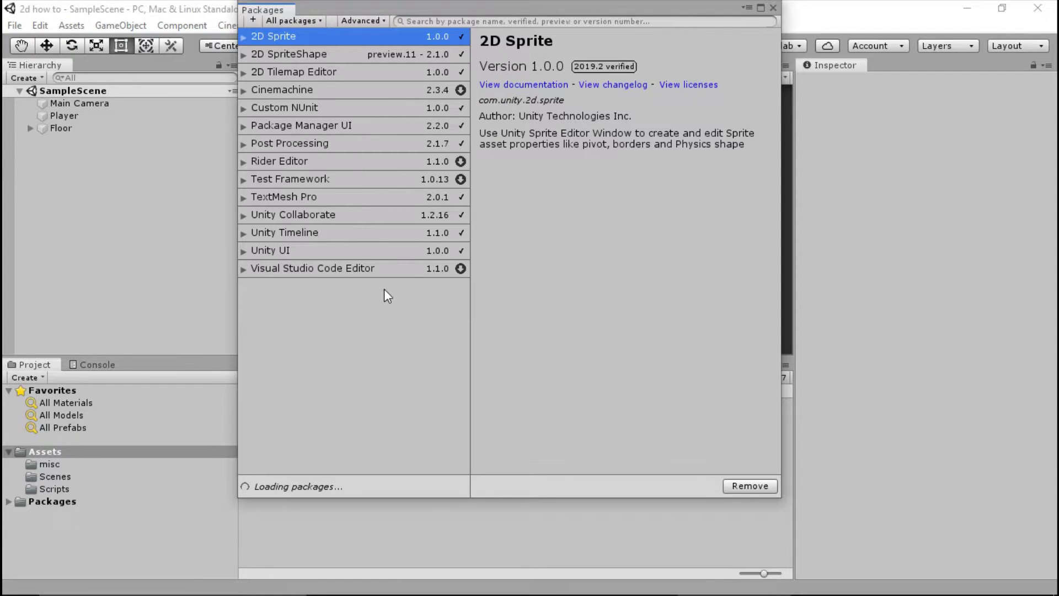
# Try to turn on the display of preview packages in the package list
pyautogui.click(371, 20)
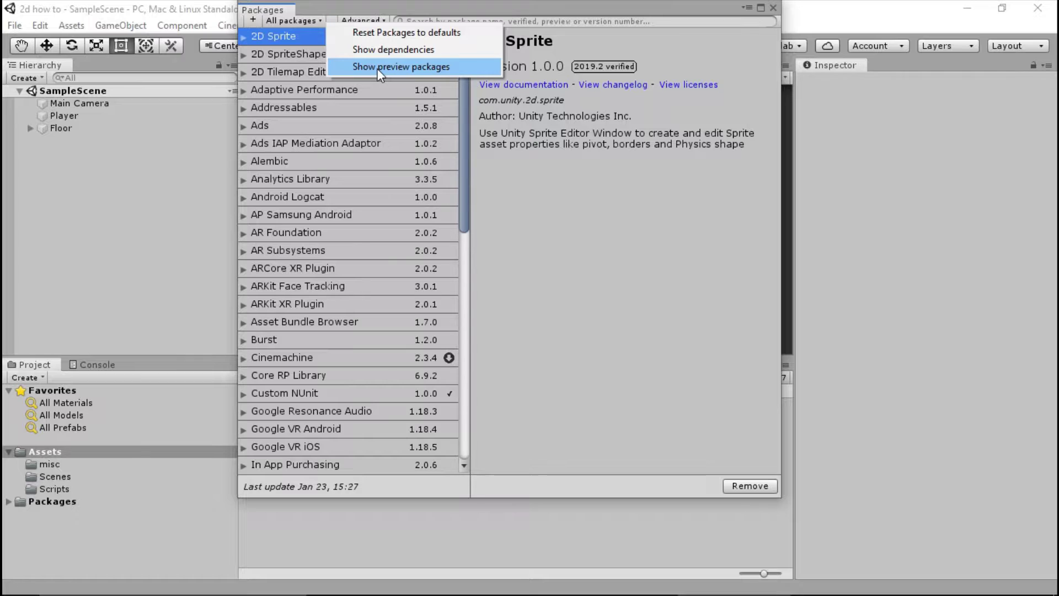
pyautogui.click(379, 66)
pyautogui.click(362, 20)
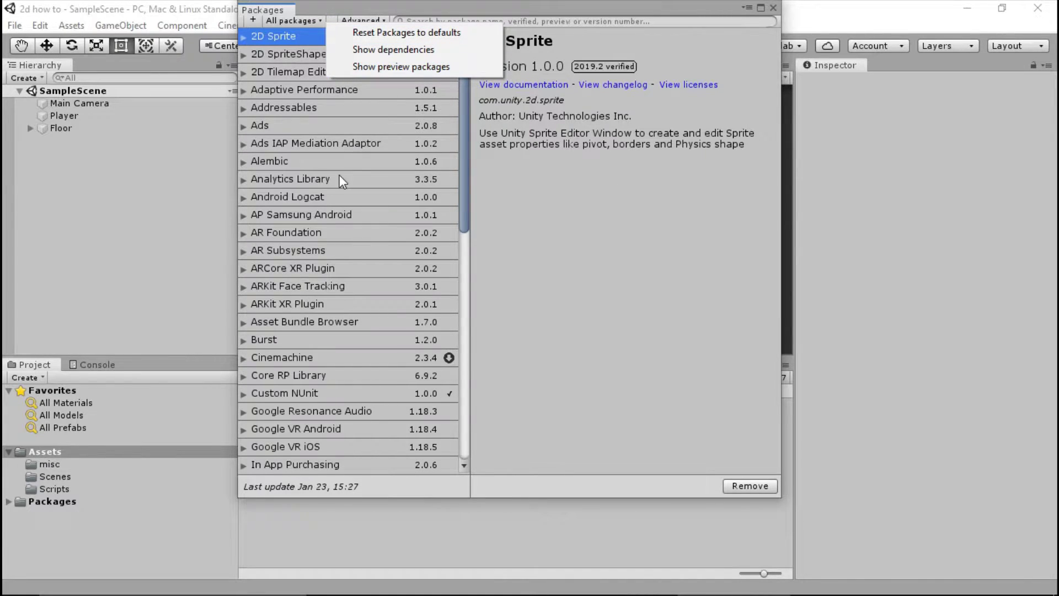
pyautogui.click(586, 218)
# Browse the full package list and select the Cinemachine package
pyautogui.scroll(-3, 353, 165)
pyautogui.scroll(3, 390, 160)
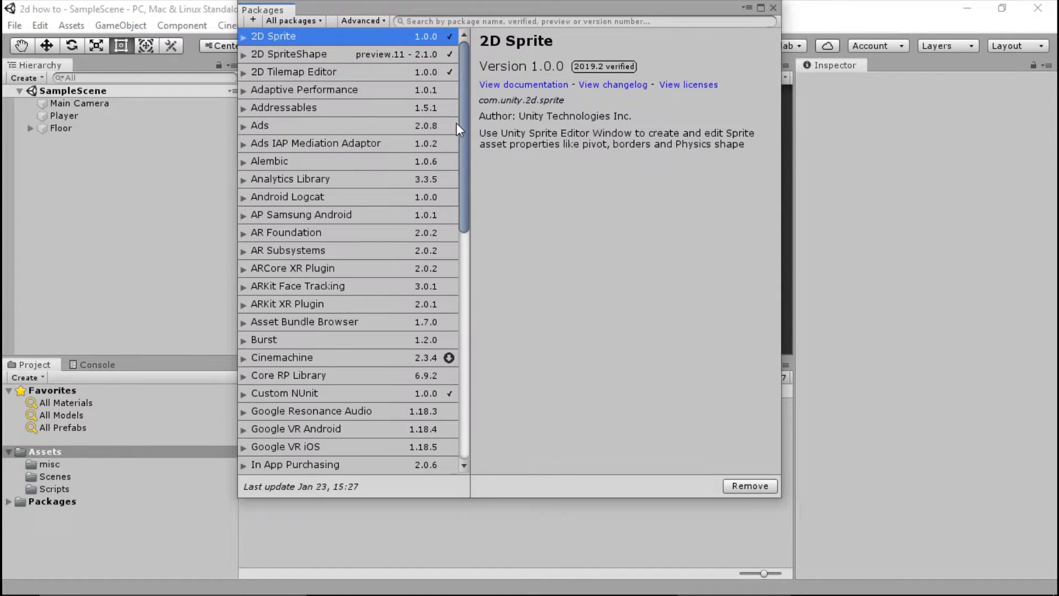
pyautogui.moveTo(465, 107); pyautogui.dragTo(439, 34)
pyautogui.scroll(-8, 431, 105)
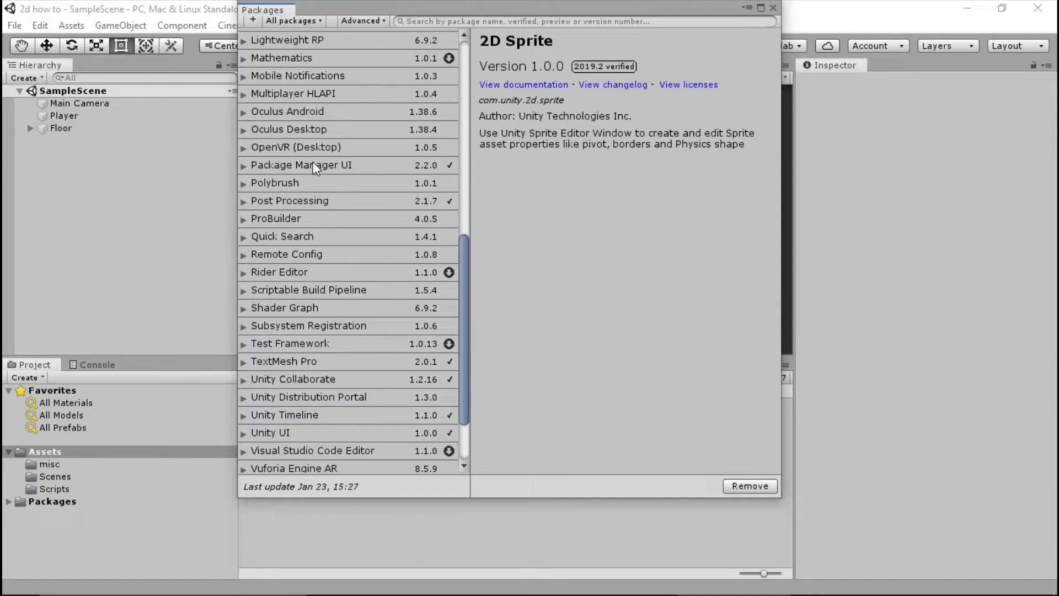
pyautogui.scroll(-3, 342, 166)
pyautogui.scroll(10, 376, 159)
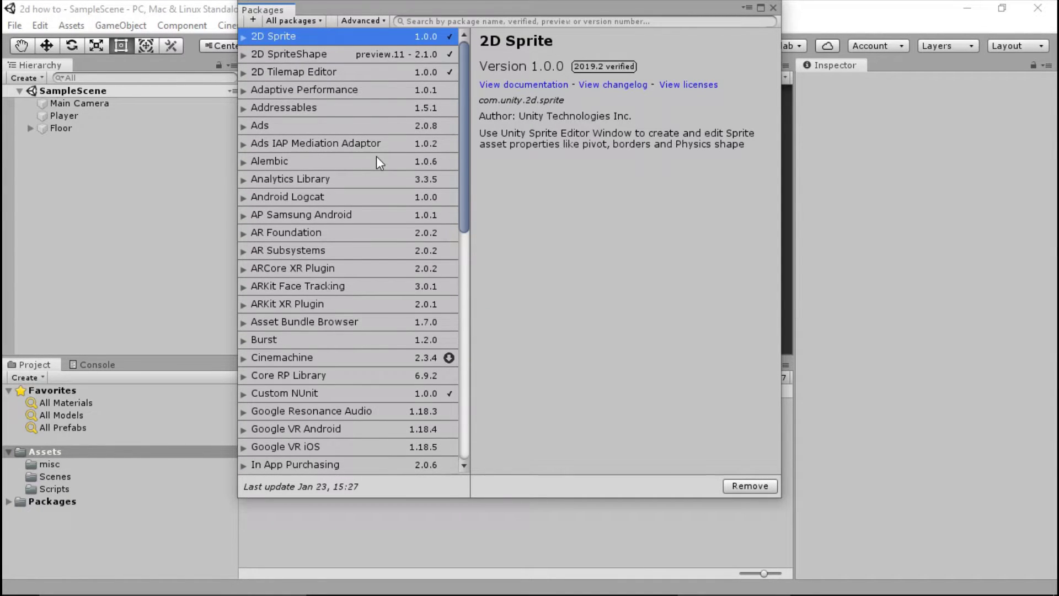
pyautogui.click(312, 359)
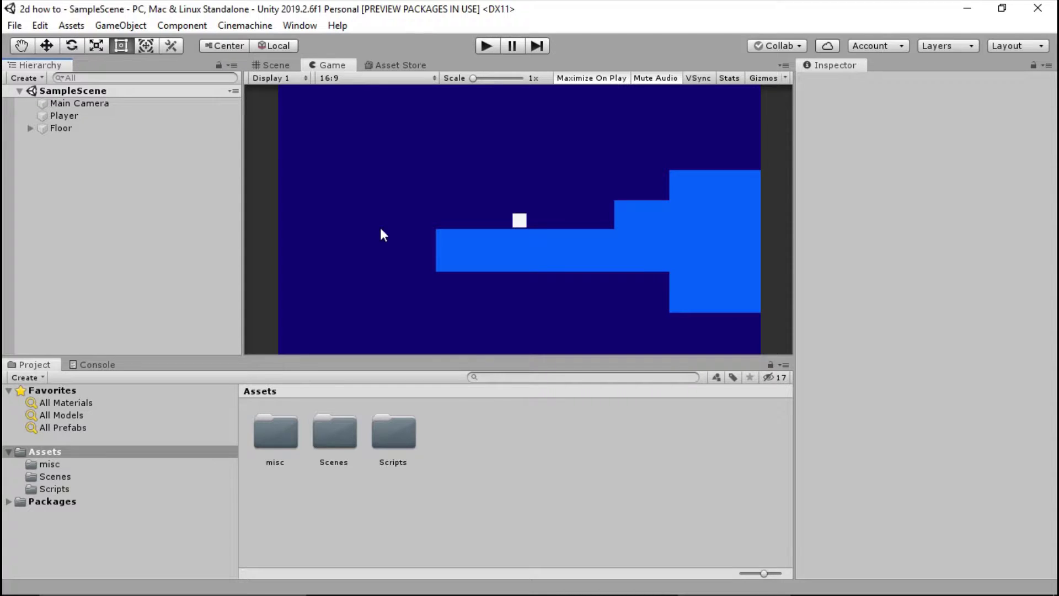
# Add a Cinemachine 2D camera to SampleScene and view the result in the Game view
pyautogui.click(245, 25)
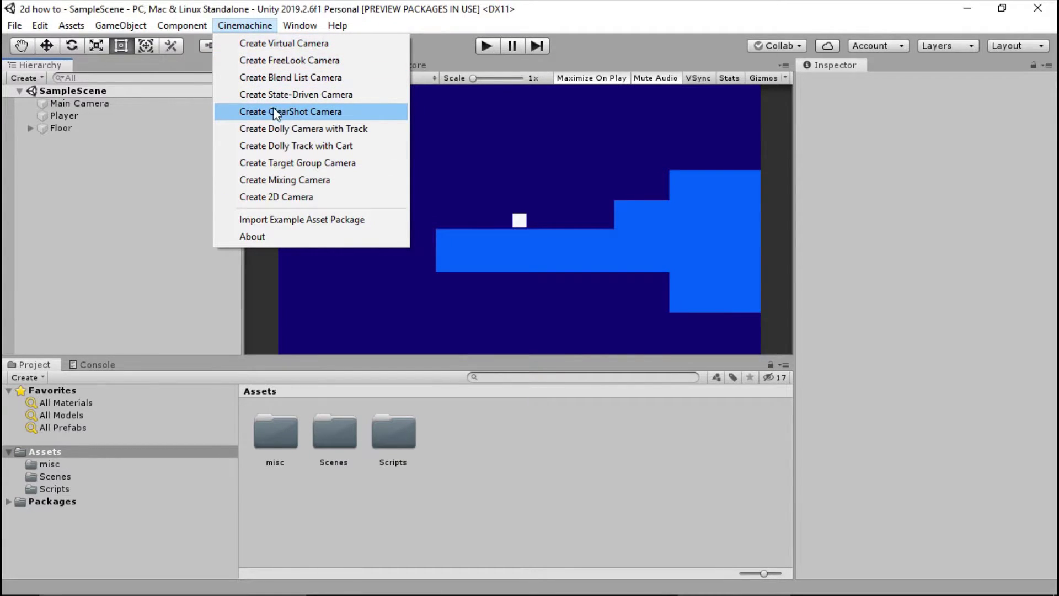
pyautogui.click(280, 197)
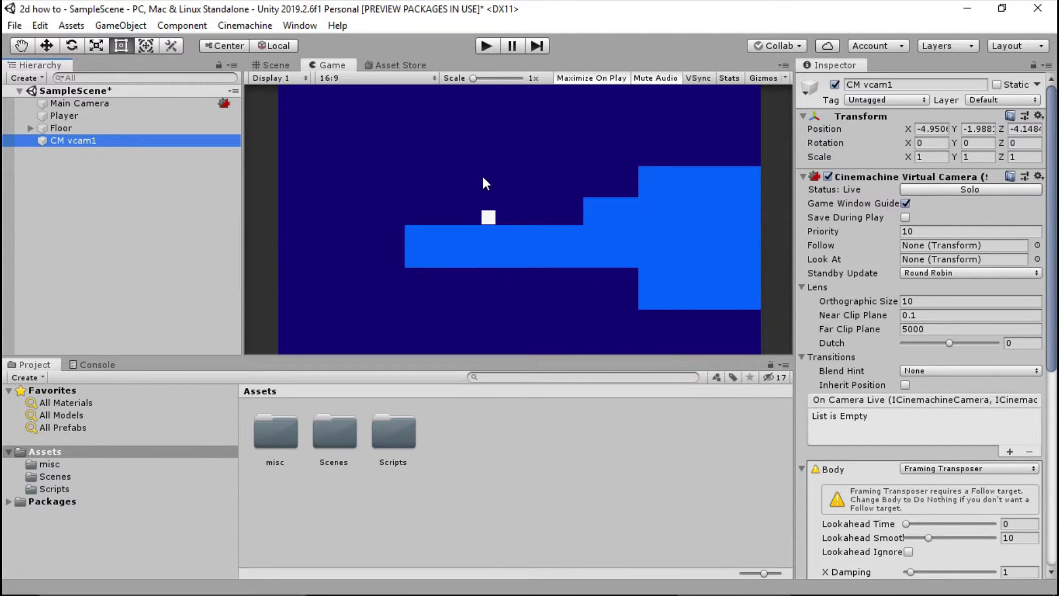
pyautogui.click(271, 66)
pyautogui.click(332, 65)
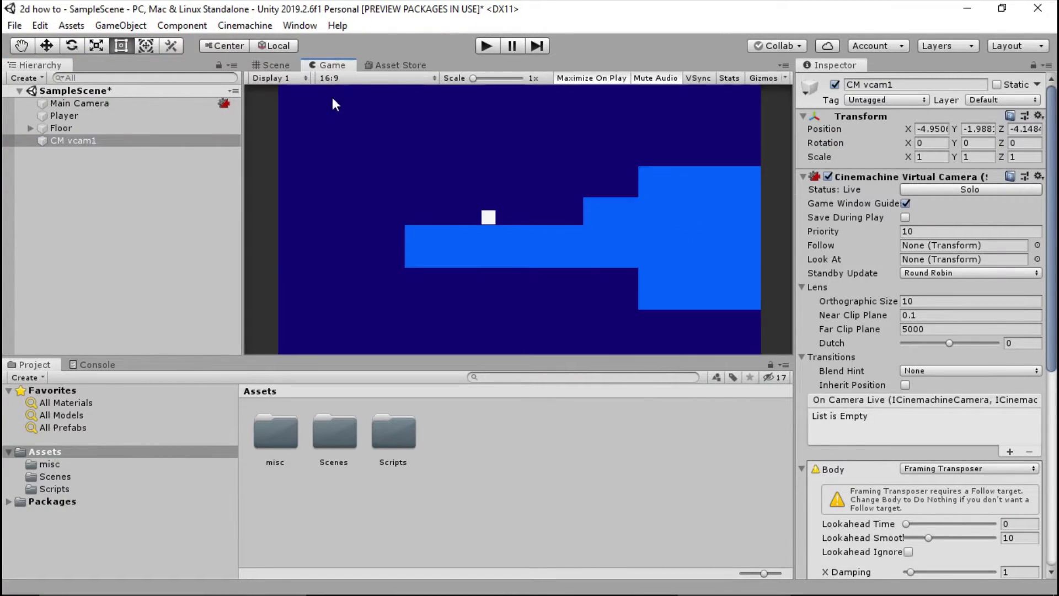
pyautogui.click(147, 178)
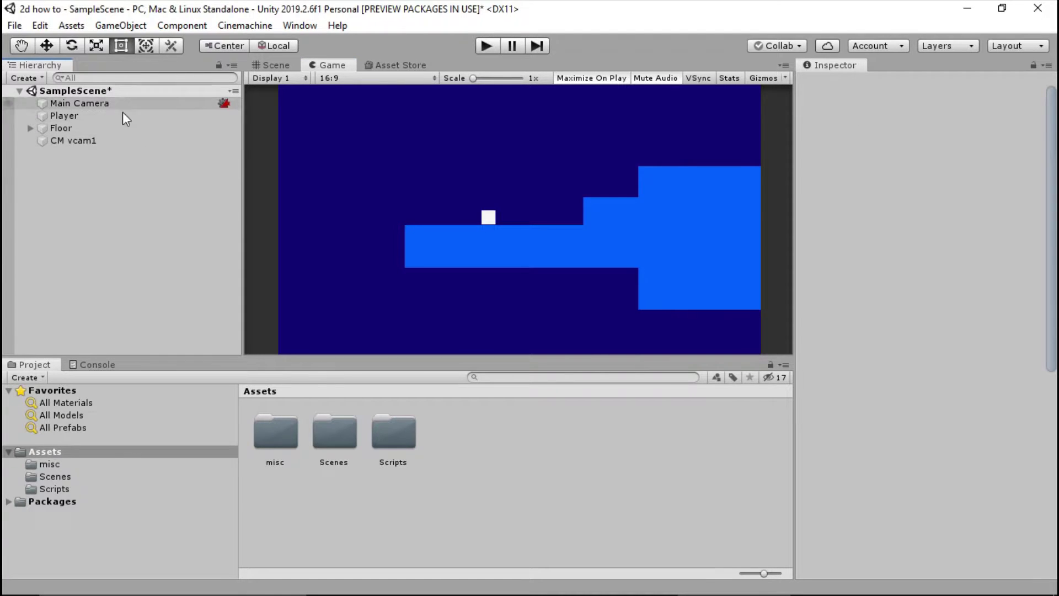
# Inspect the components of CM vcam1 and of the Main Camera, down to its Cinemachine Brain script
pyautogui.click(94, 141)
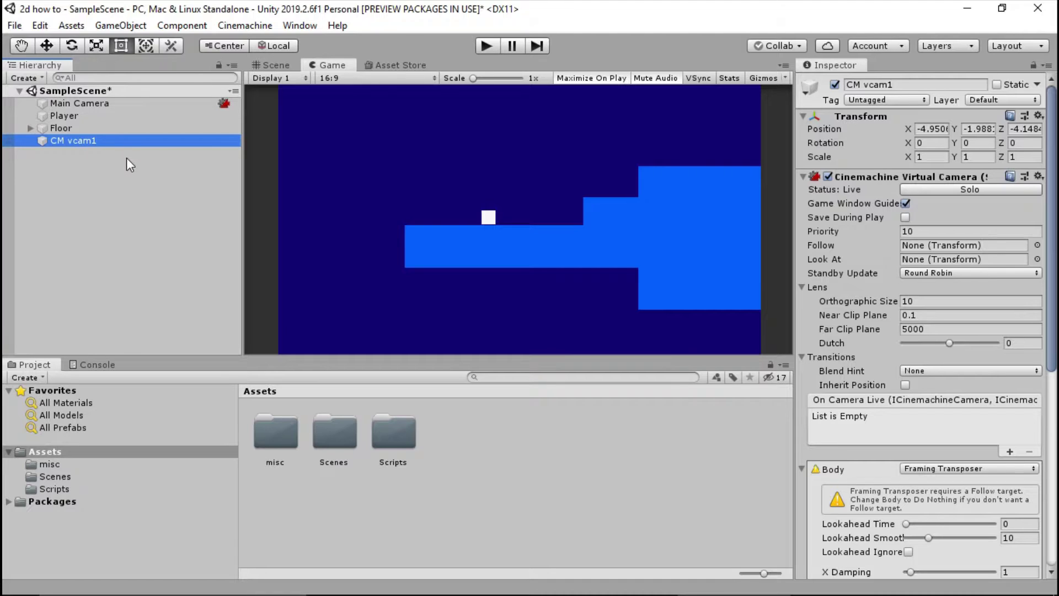
pyautogui.click(182, 103)
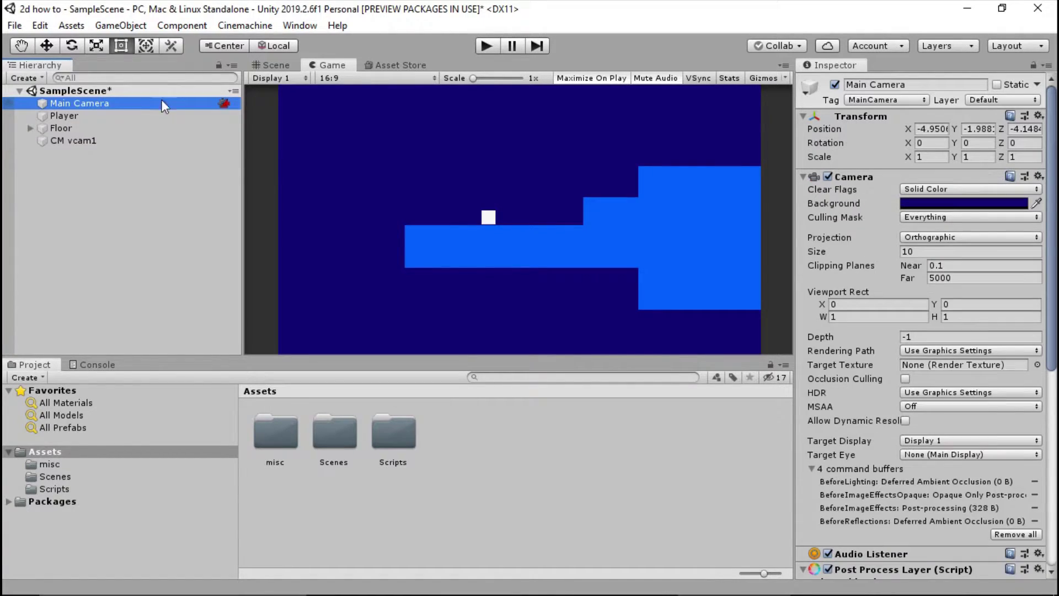
pyautogui.scroll(-10, 878, 254)
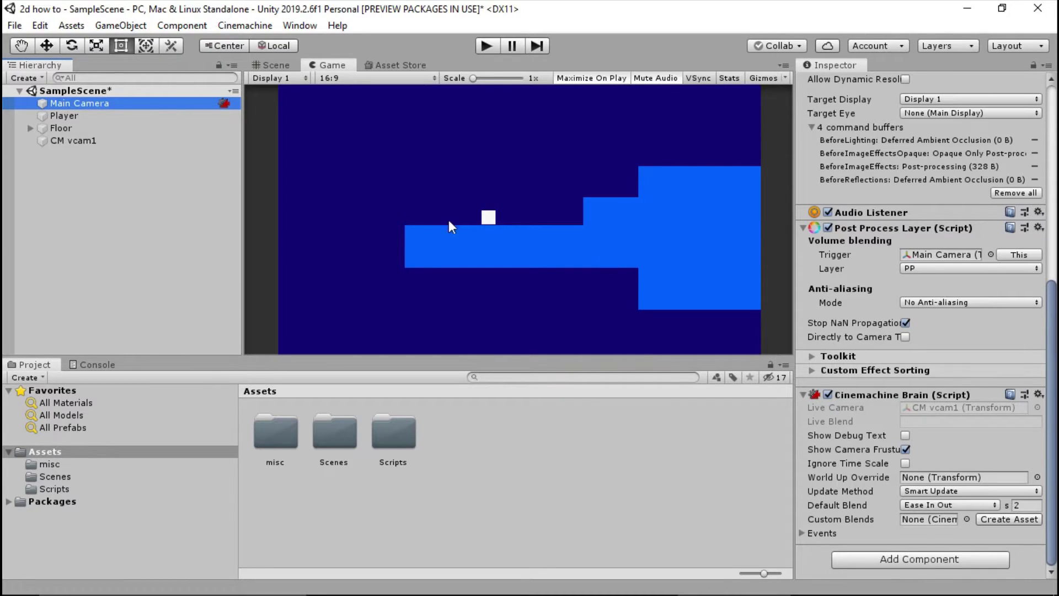
pyautogui.click(177, 176)
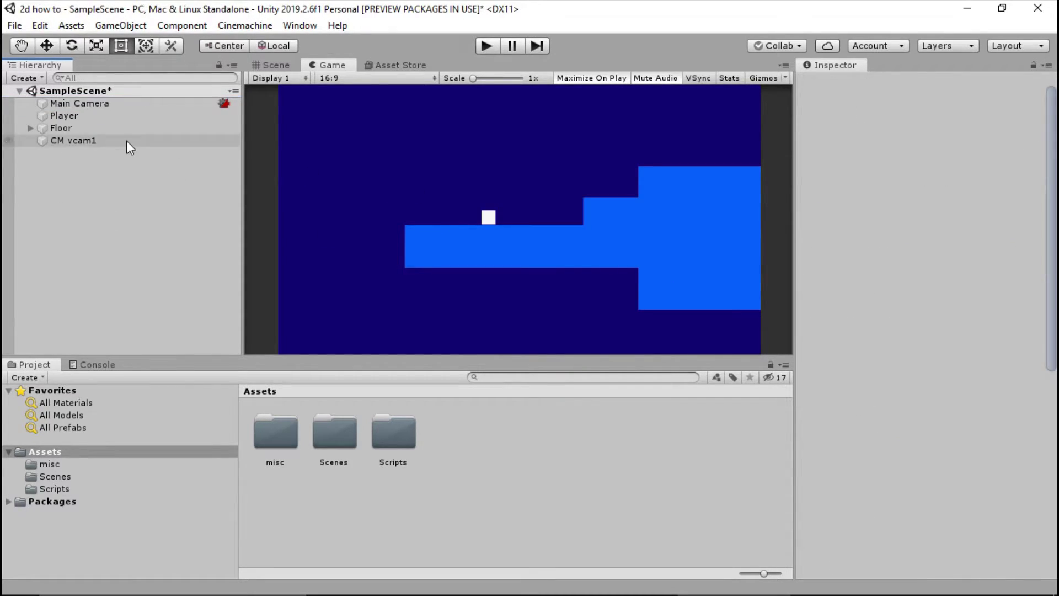
# Try to move the Main Camera along the X axis in the Scene view with the Move tool
pyautogui.click(127, 142)
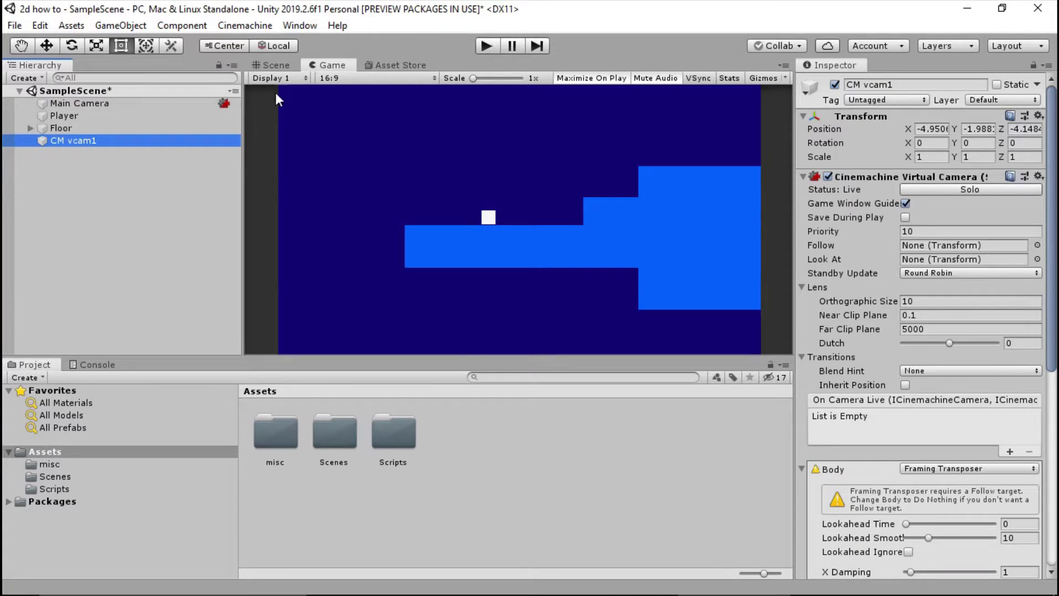
pyautogui.click(270, 65)
pyautogui.scroll(-3, 386, 152)
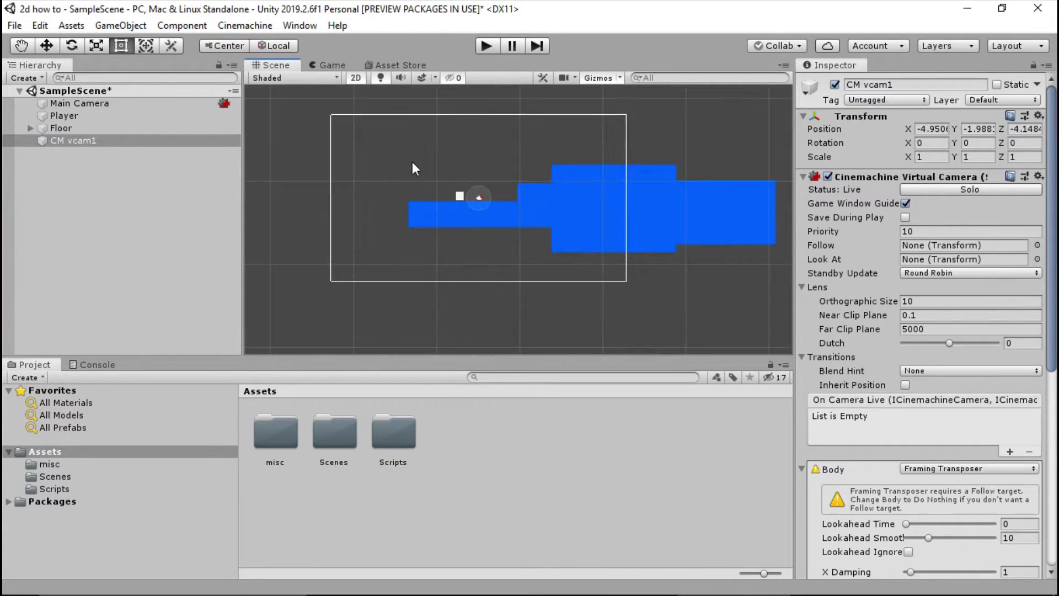
pyautogui.click(112, 142)
pyautogui.click(77, 103)
pyautogui.click(46, 46)
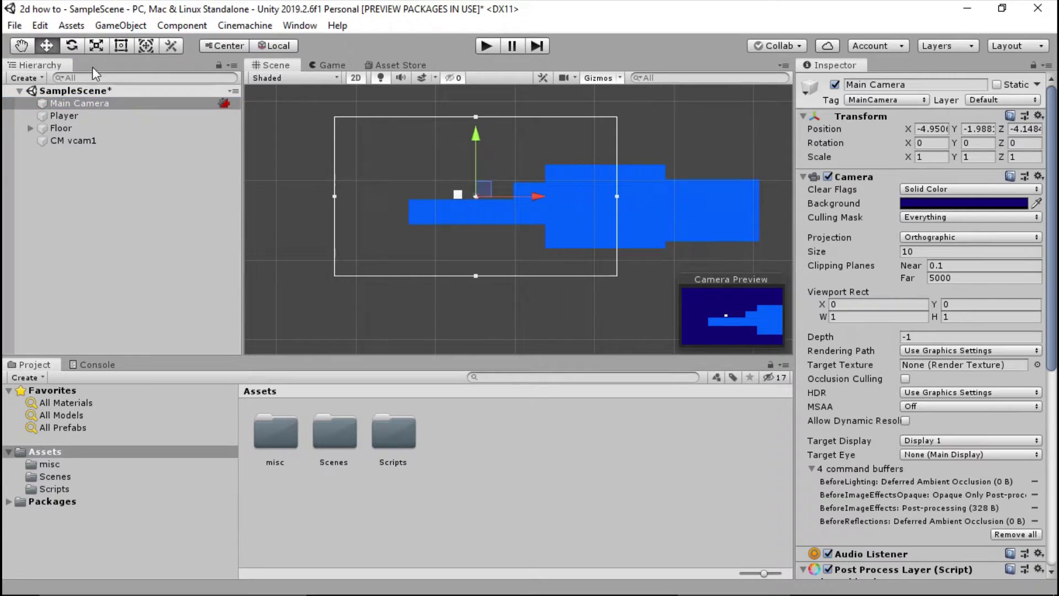
pyautogui.click(73, 143)
pyautogui.click(88, 103)
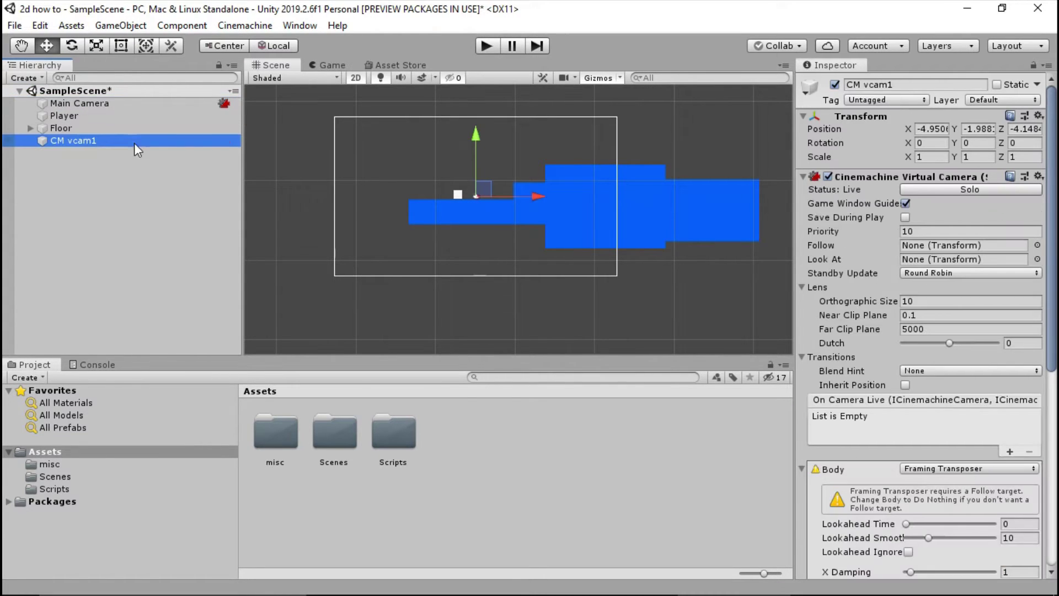
pyautogui.click(134, 104)
pyautogui.moveTo(542, 196); pyautogui.dragTo(479, 196)
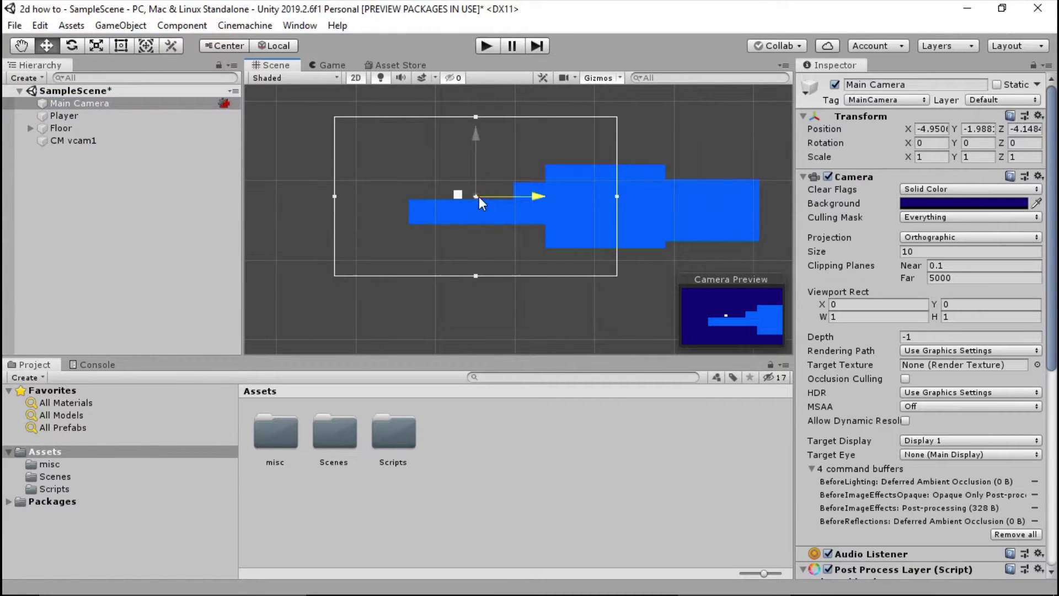
# Move CM vcam1 along the X axis to position 3.15 and select the Main Camera to compare its position
pyautogui.click(125, 142)
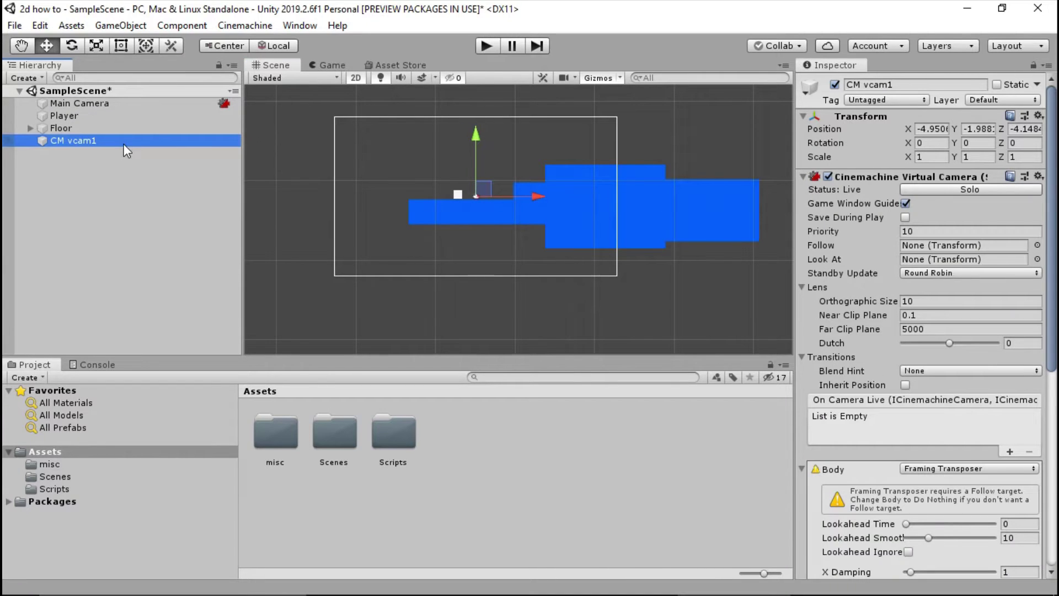
pyautogui.moveTo(535, 199); pyautogui.dragTo(588, 205)
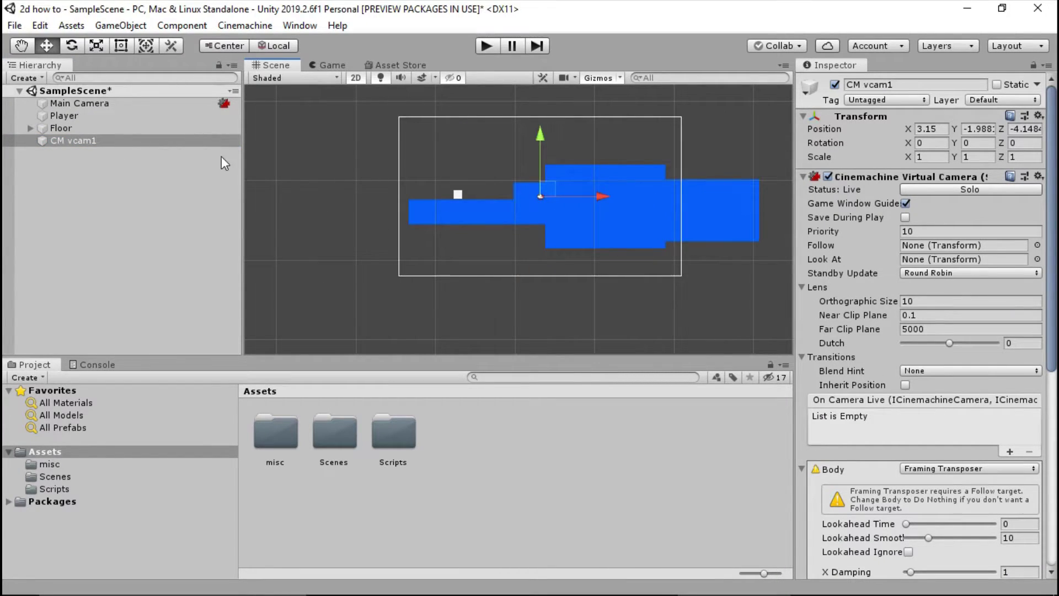
pyautogui.click(128, 101)
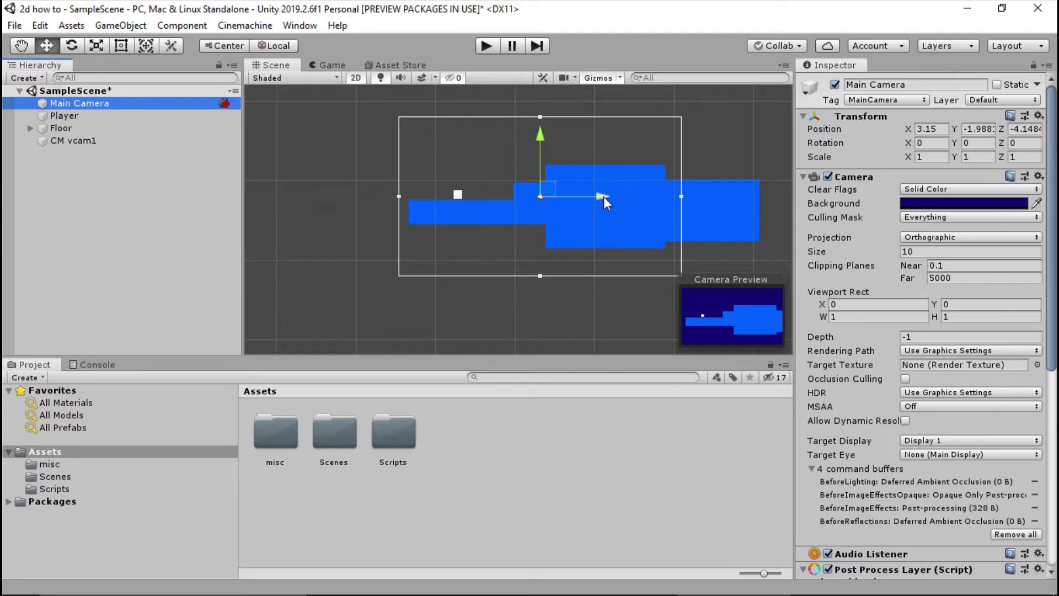
# Move CM vcam1 along the X axis to position 1.78 in the Scene view and clear the selection
pyautogui.click(603, 197)
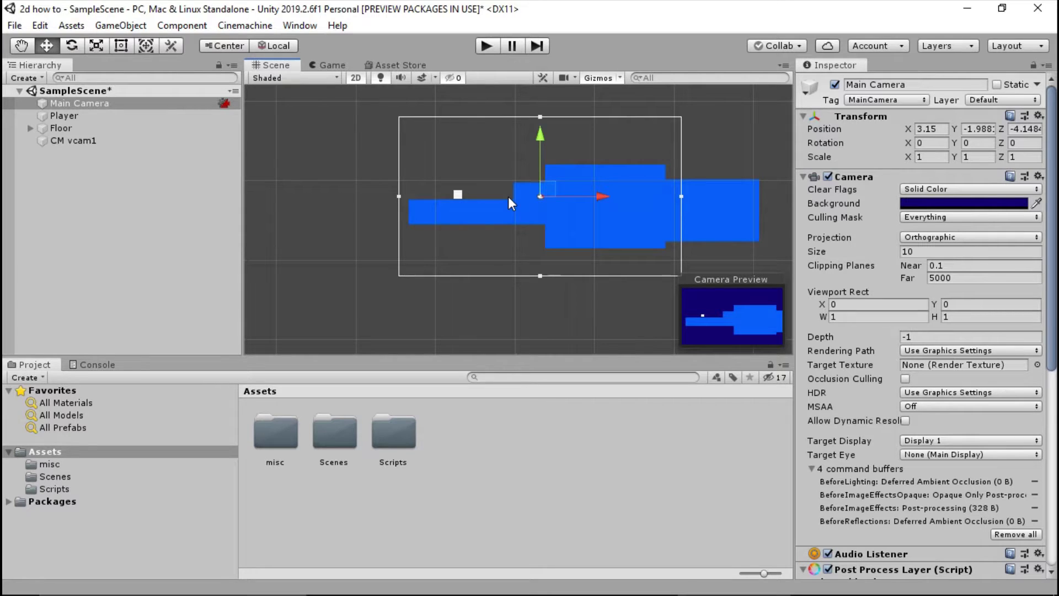
pyautogui.click(596, 186)
pyautogui.moveTo(596, 200); pyautogui.dragTo(586, 200)
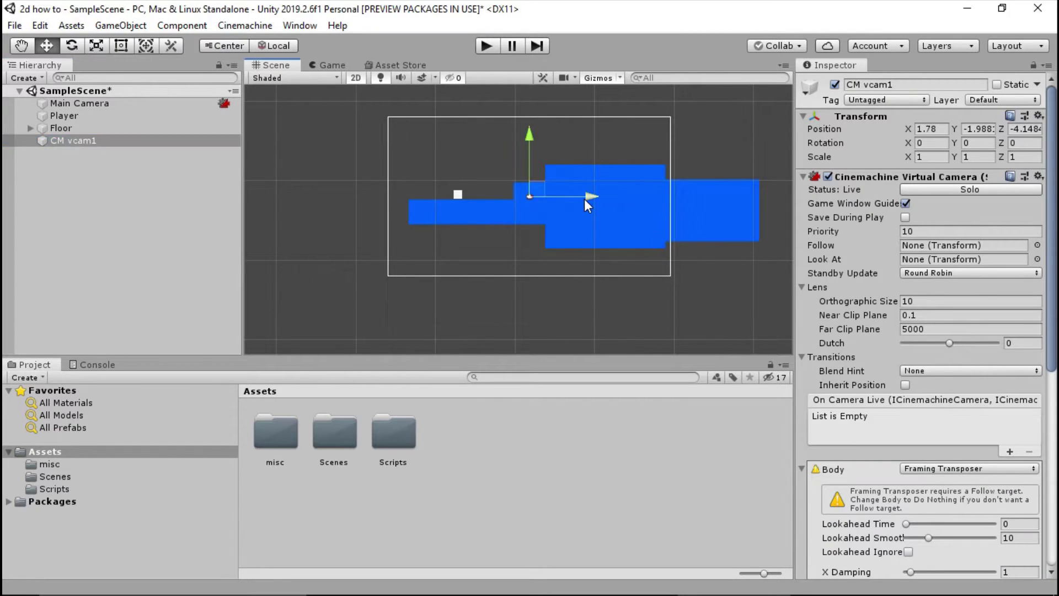
pyautogui.click(117, 236)
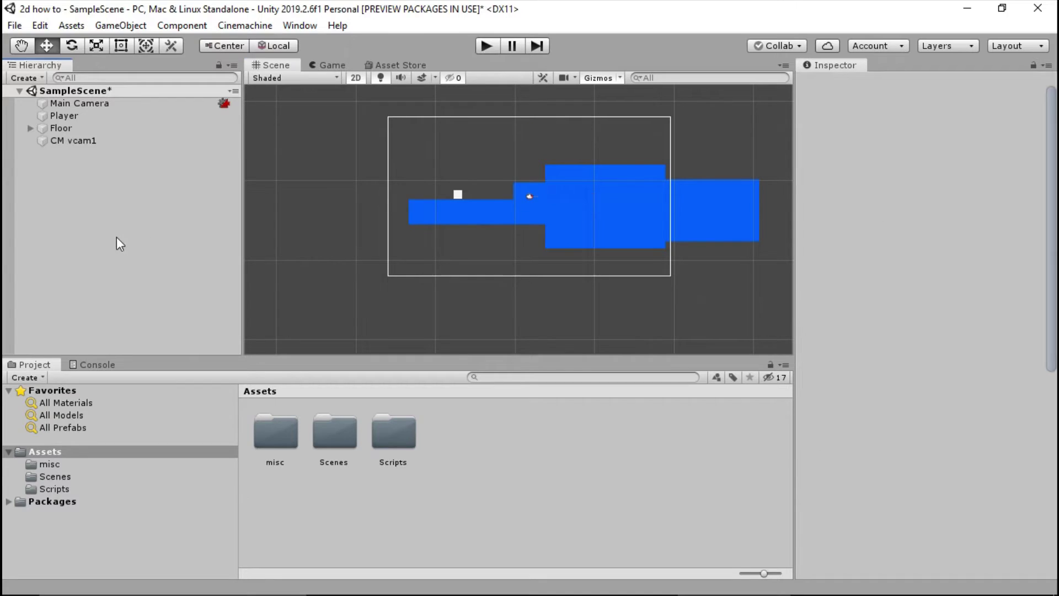
# Examine the Cinemachine Virtual Camera settings of CM vcam1, from Follow and Lens down to Body and Extensions
pyautogui.click(84, 142)
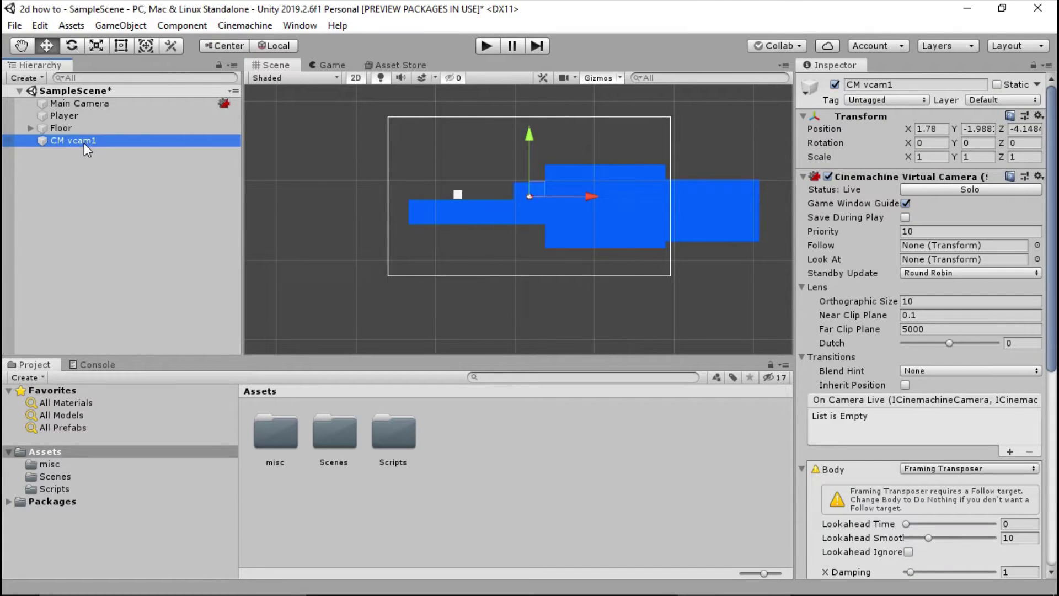
pyautogui.scroll(-5, 953, 240)
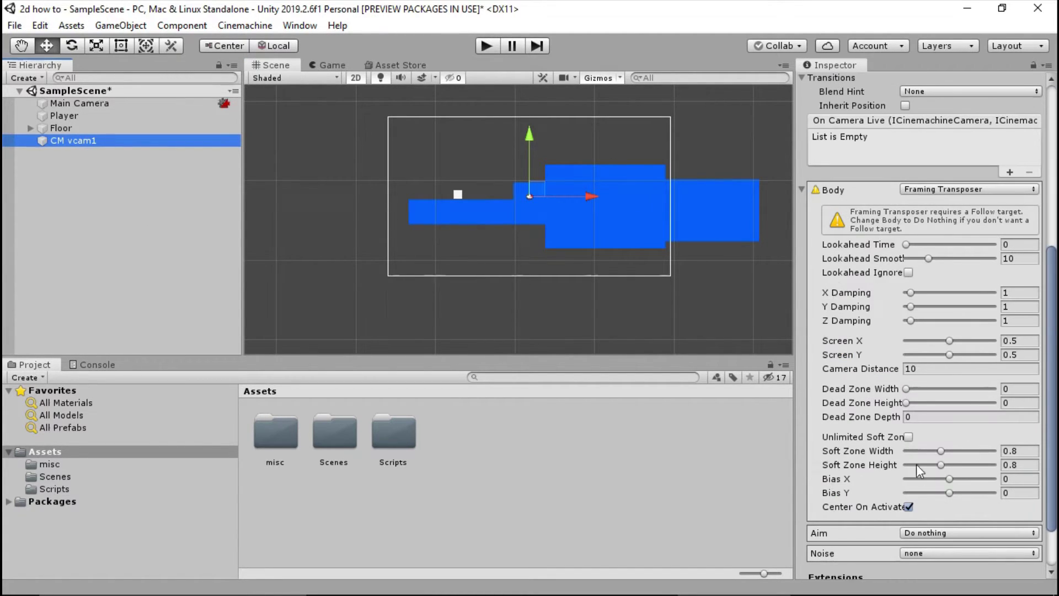
pyautogui.scroll(5, 939, 219)
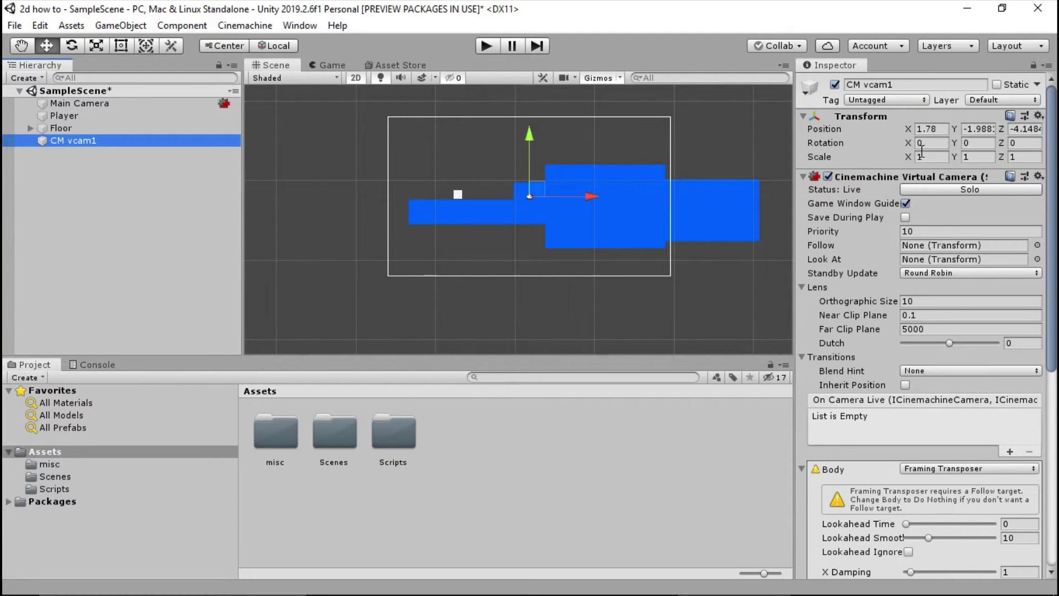
pyautogui.scroll(-5, 922, 151)
pyautogui.scroll(5, 971, 205)
pyautogui.scroll(-6, 965, 210)
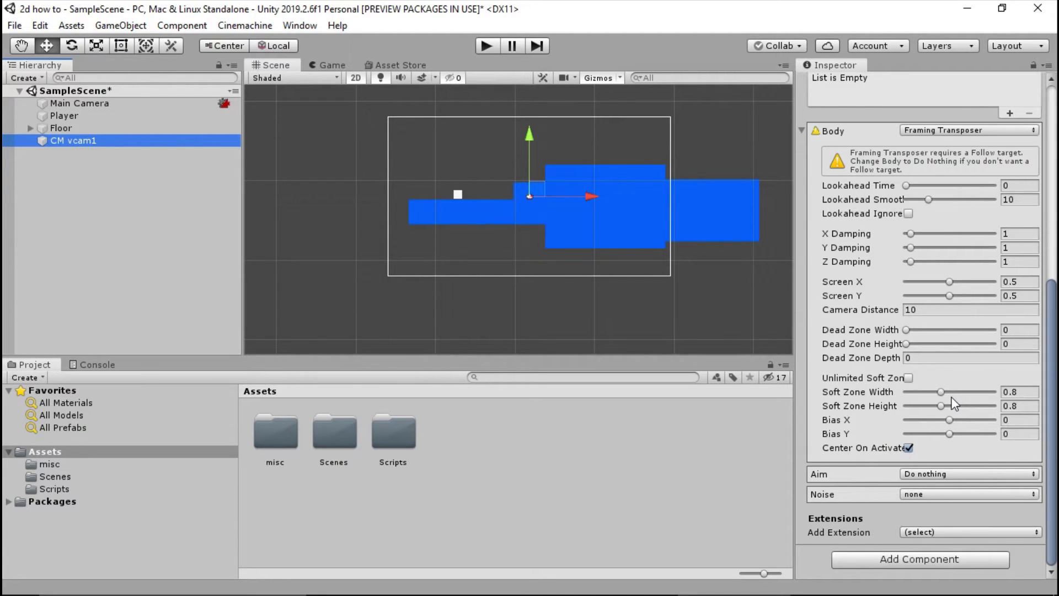
pyautogui.scroll(6, 955, 404)
# Play-test the scene without a Follow target, moving the player across the raised floor, and stop the game
pyautogui.click(487, 46)
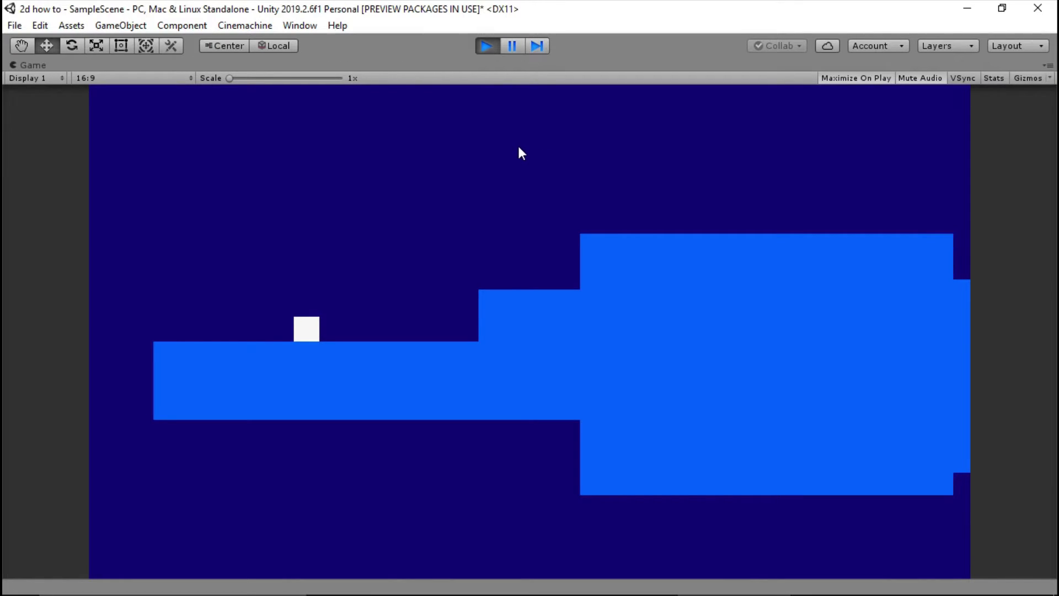
pyautogui.press('Right')
pyautogui.press('space')
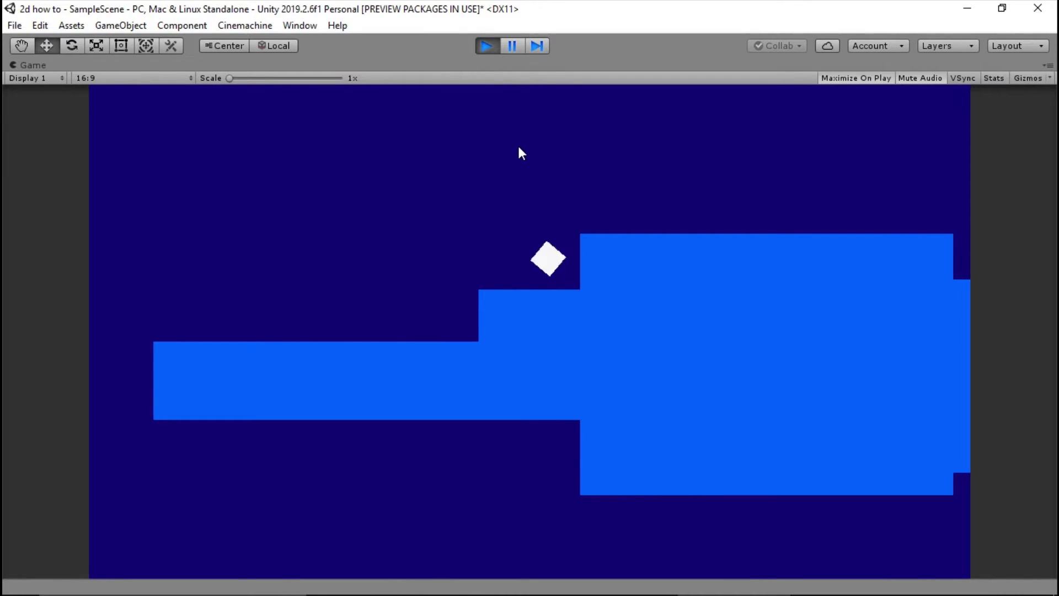
pyautogui.press('space')
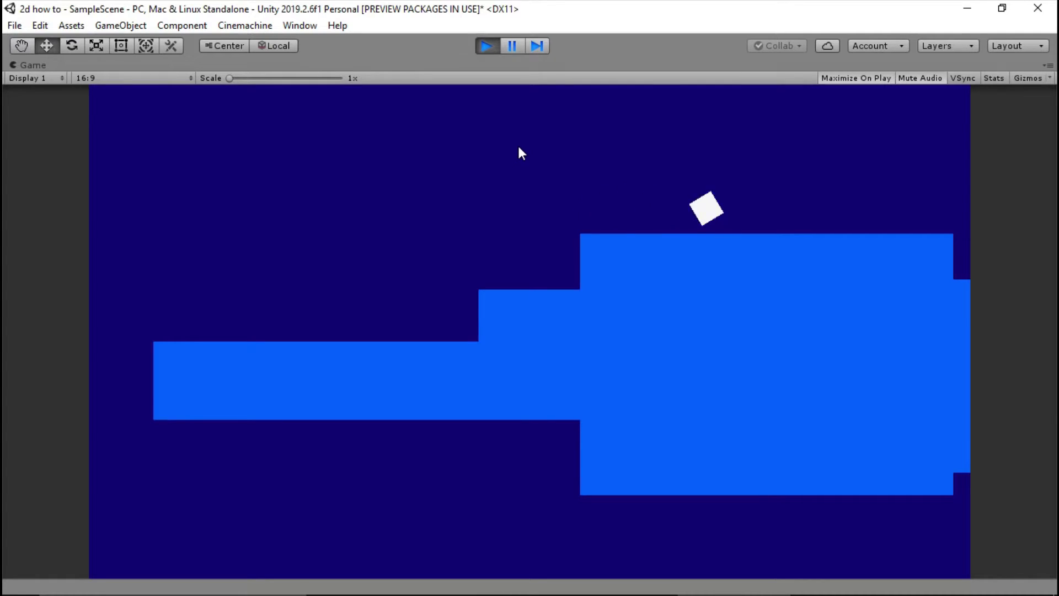
pyautogui.press('Left')
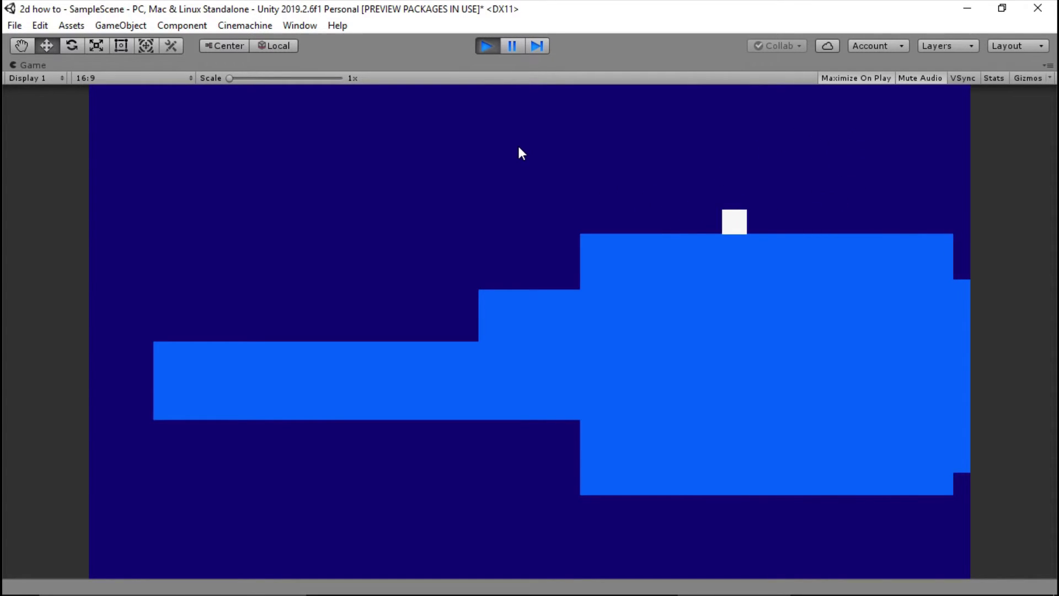
pyautogui.click(487, 46)
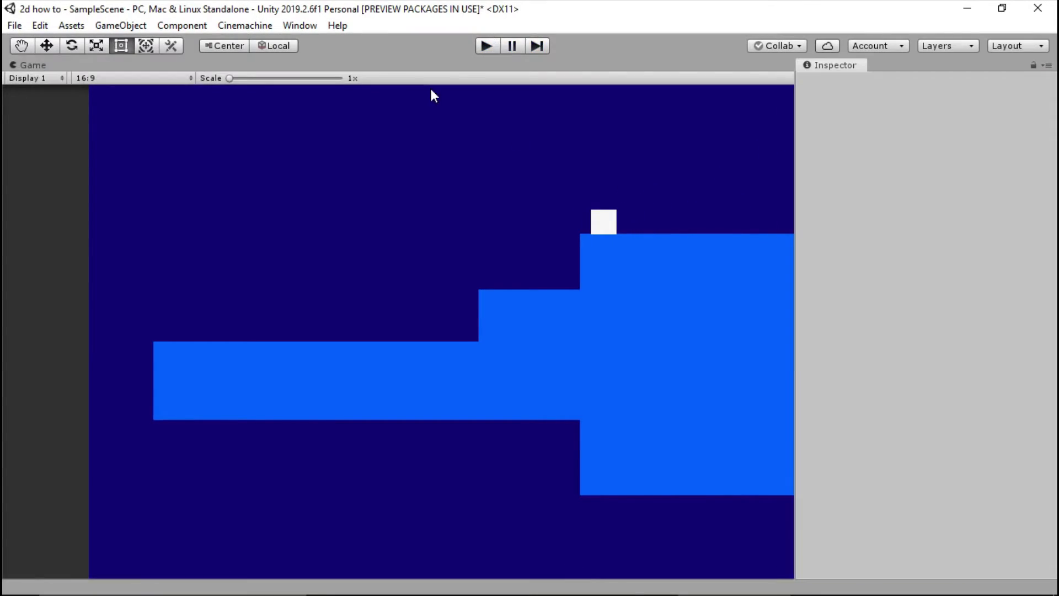
# Assign the Player object as the Follow target of CM vcam1
pyautogui.click(162, 140)
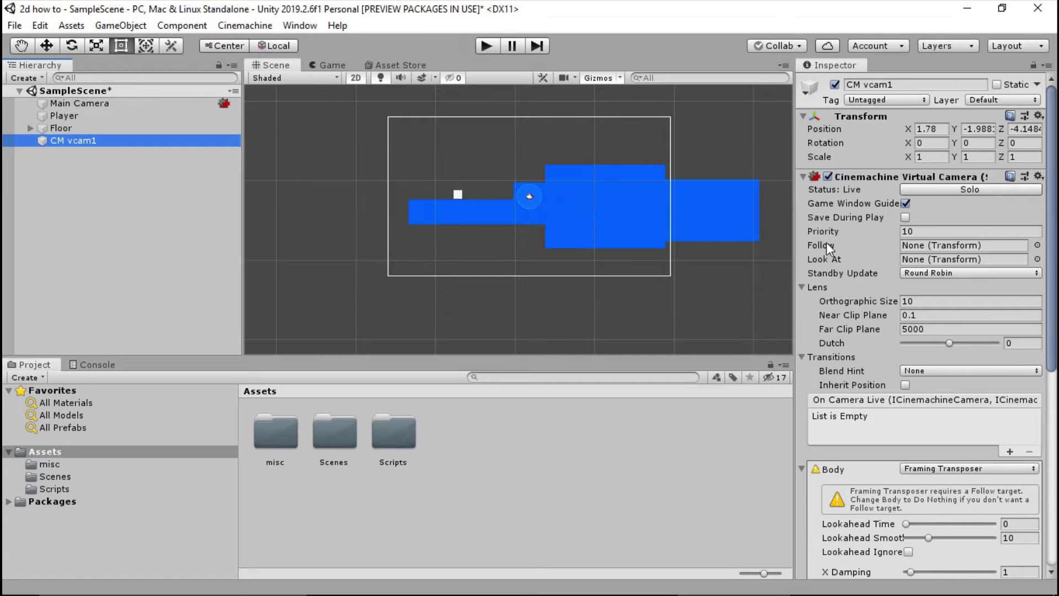
pyautogui.click(377, 218)
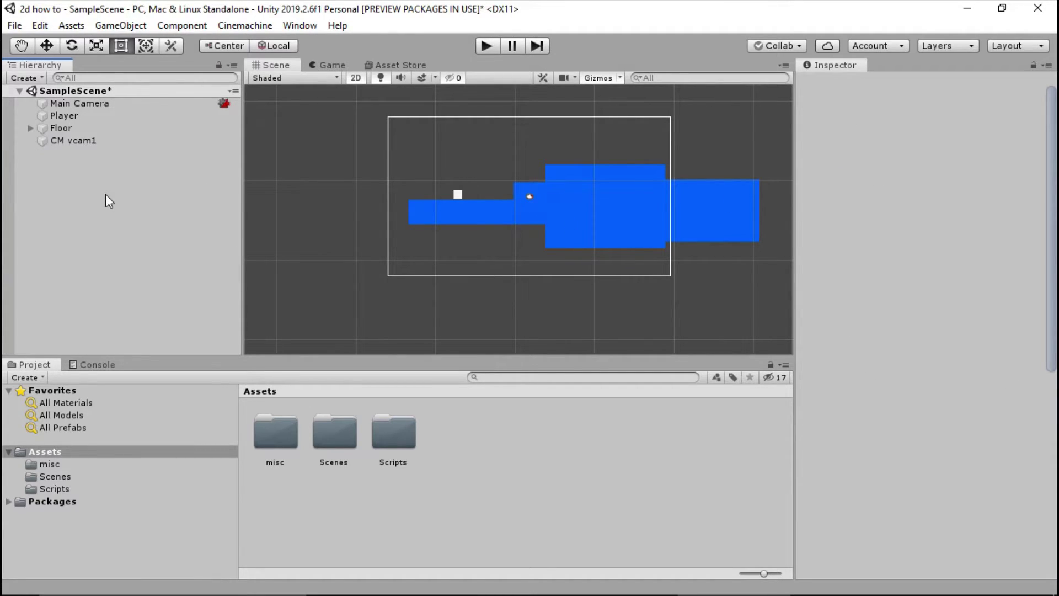
pyautogui.click(84, 140)
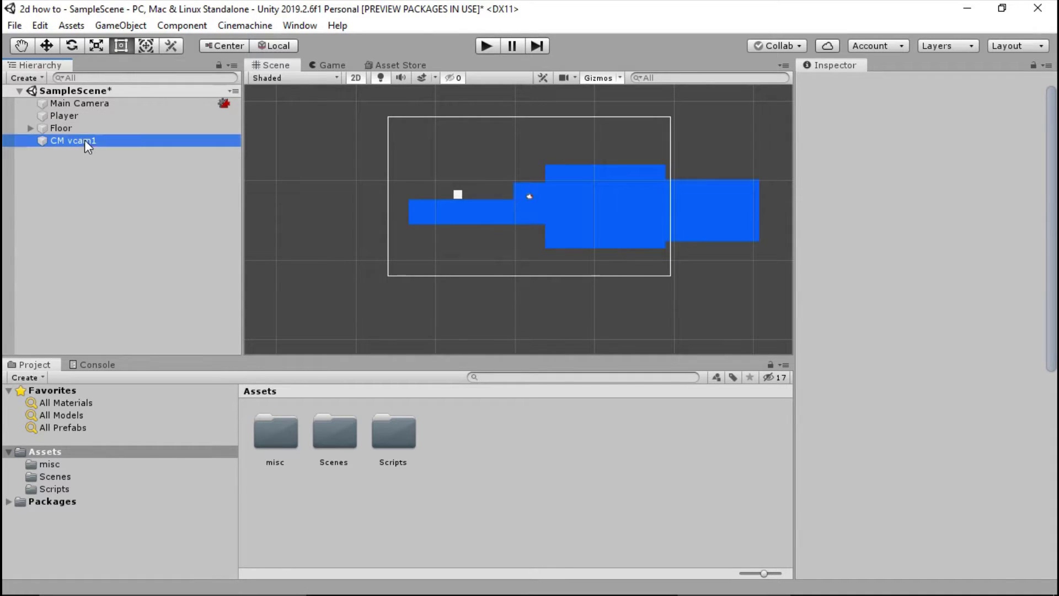
pyautogui.moveTo(65, 114); pyautogui.dragTo(935, 245)
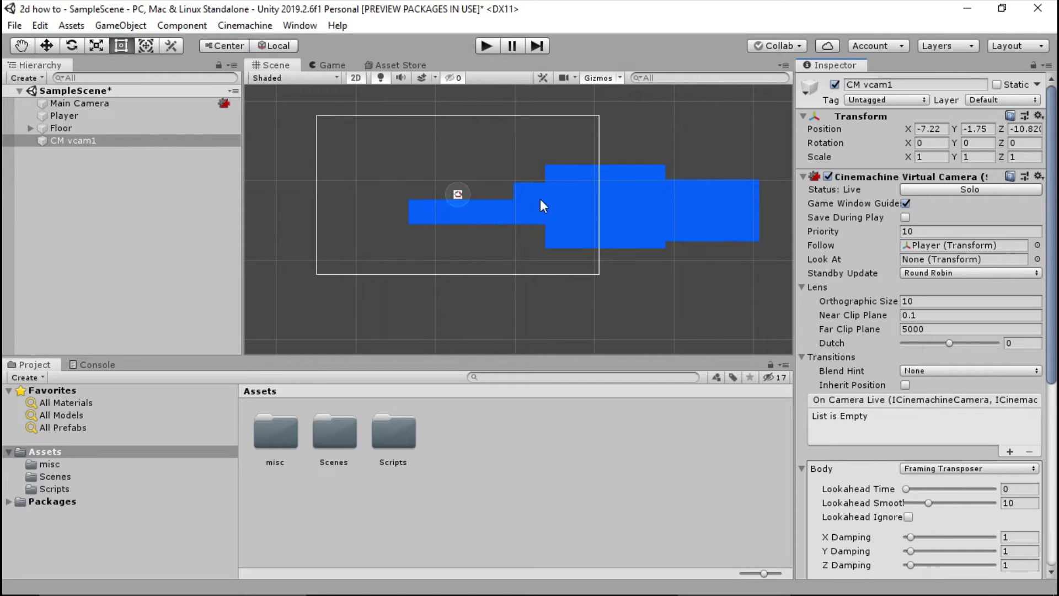
# Play-test how the camera follows the player while moving and jumping over the floor steps, and stop the game
pyautogui.click(491, 50)
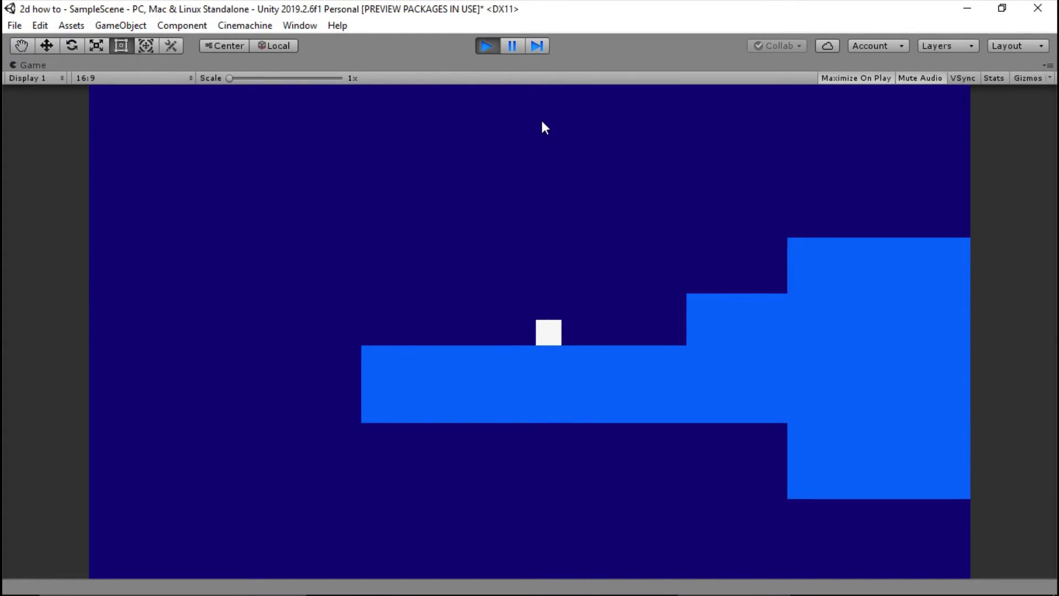
pyautogui.press('Right')
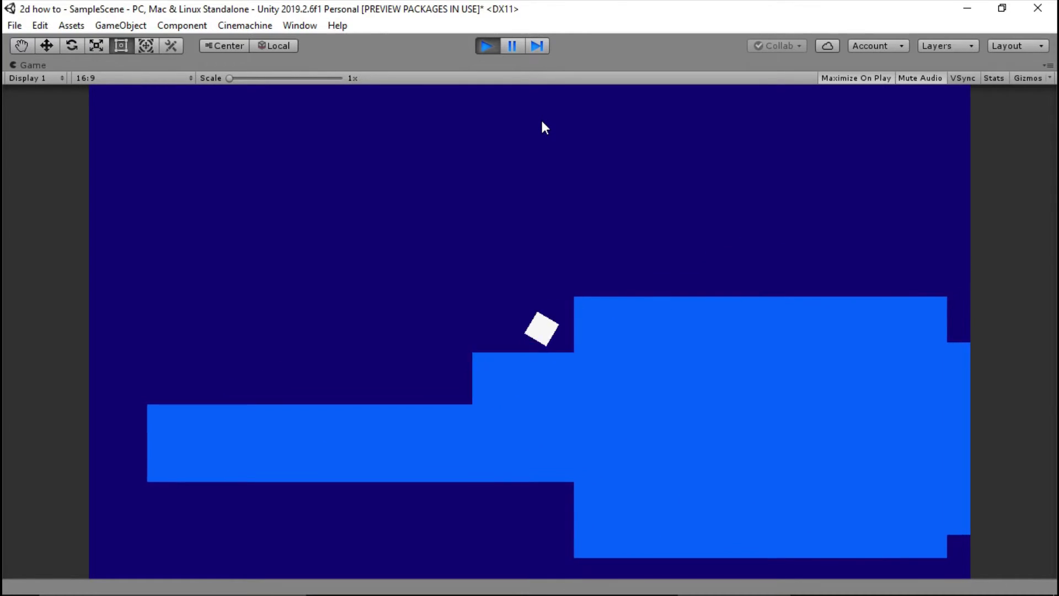
pyautogui.press('space')
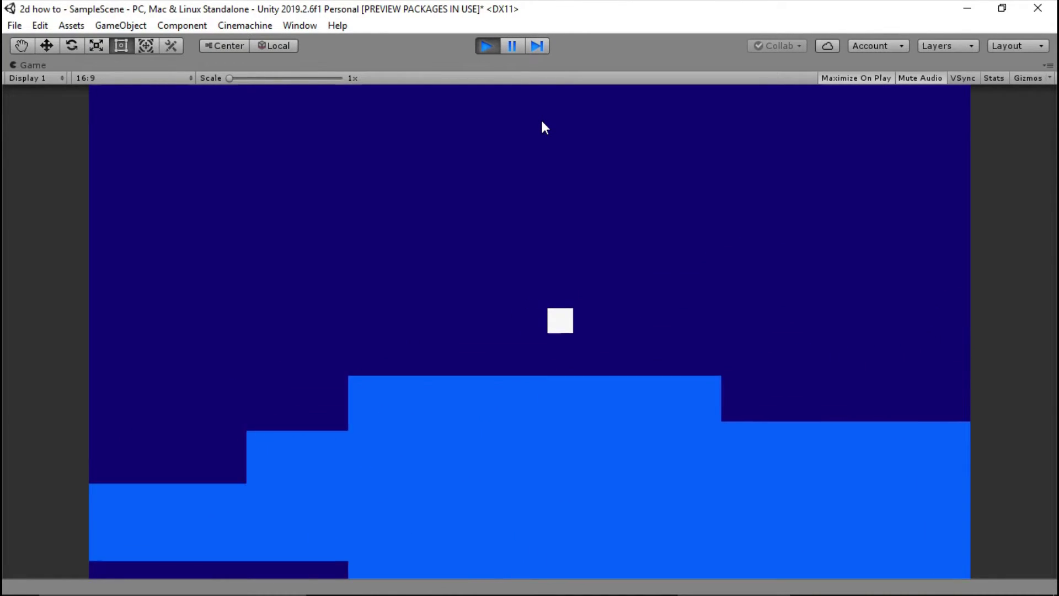
pyautogui.click(487, 45)
# With the Game view guides shown, set CM vcam1's Dead Zone Width and Dead Zone Height both to 0.2
pyautogui.scroll(-5, 940, 323)
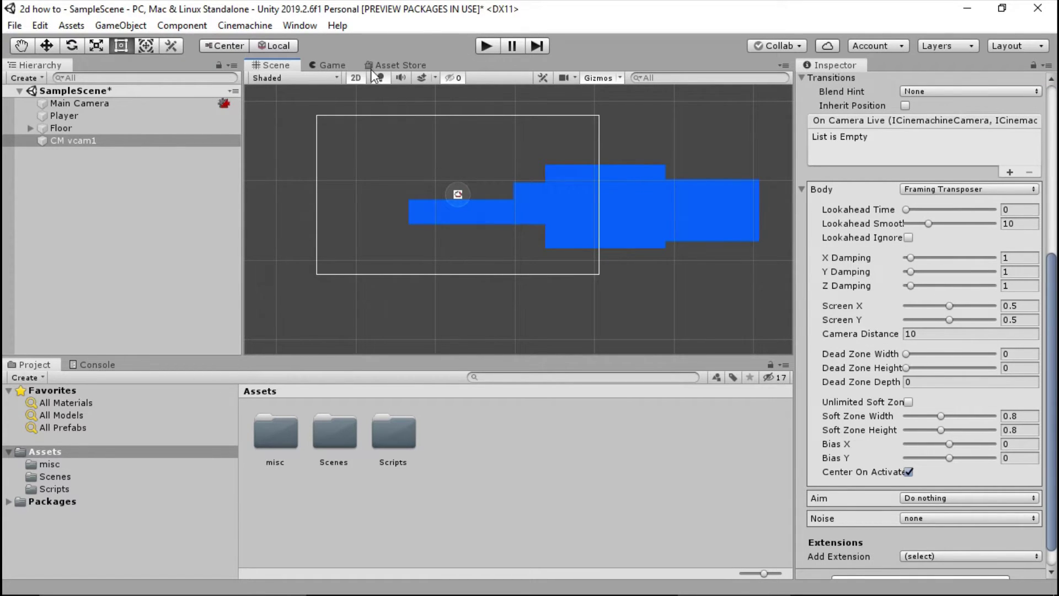
pyautogui.click(330, 65)
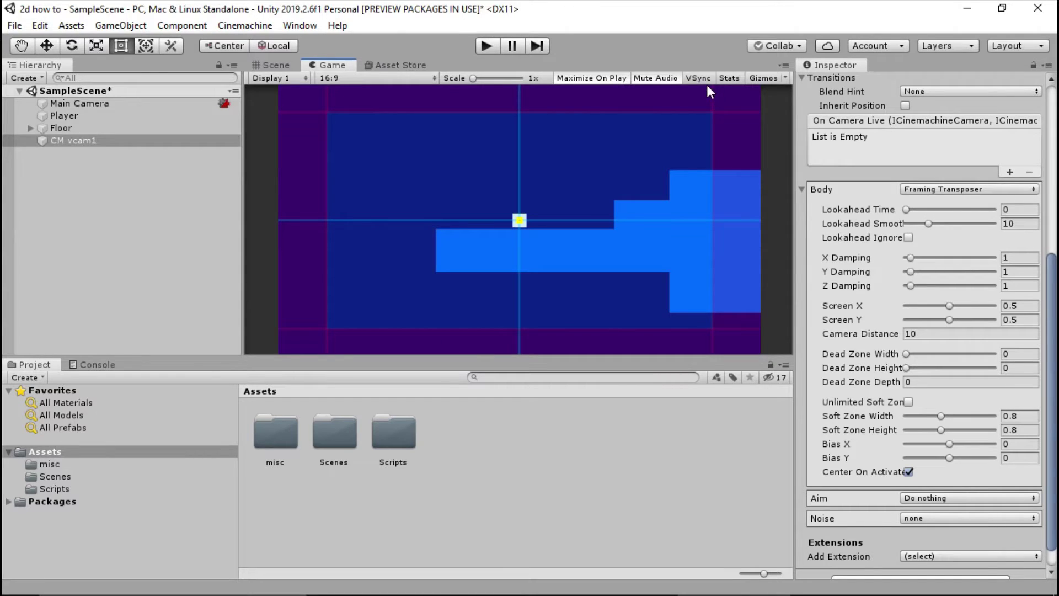
pyautogui.moveTo(906, 353); pyautogui.dragTo(926, 373)
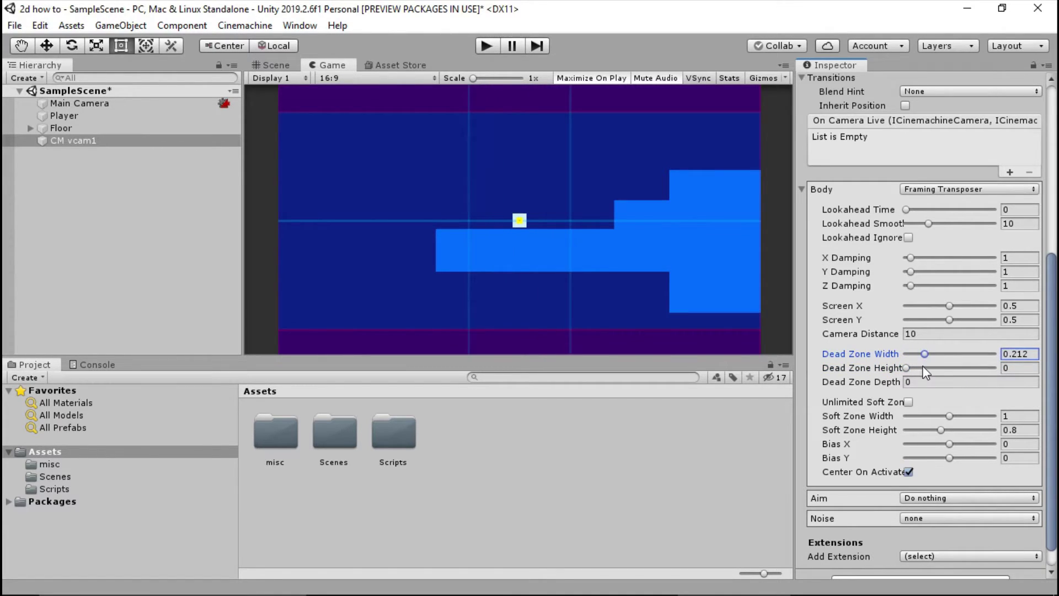
pyautogui.click(1034, 368)
pyautogui.write('0.')
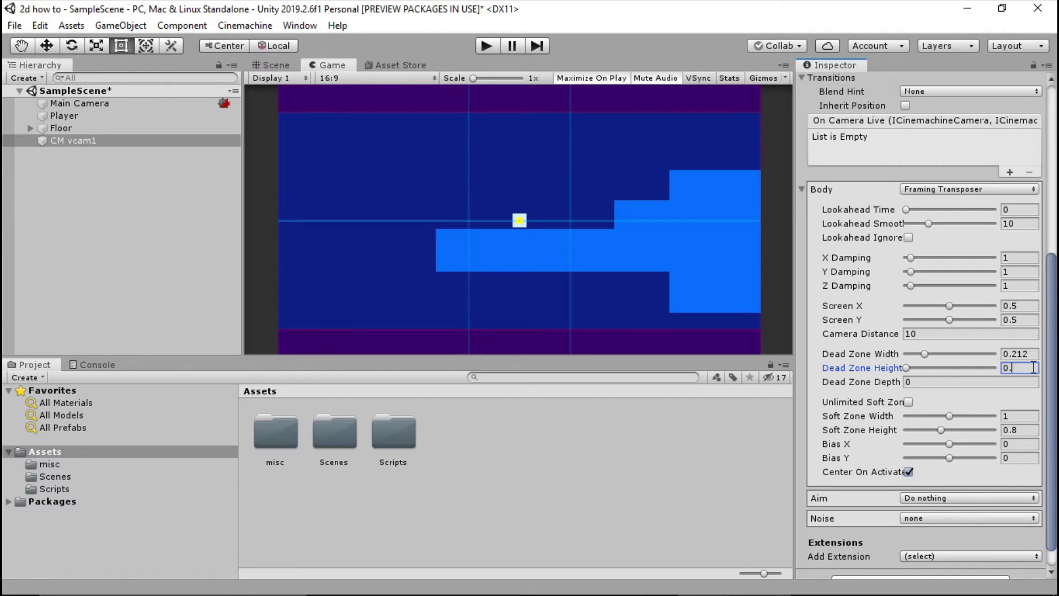
pyautogui.write('2')
pyautogui.click(1031, 354)
pyautogui.write('0.2')
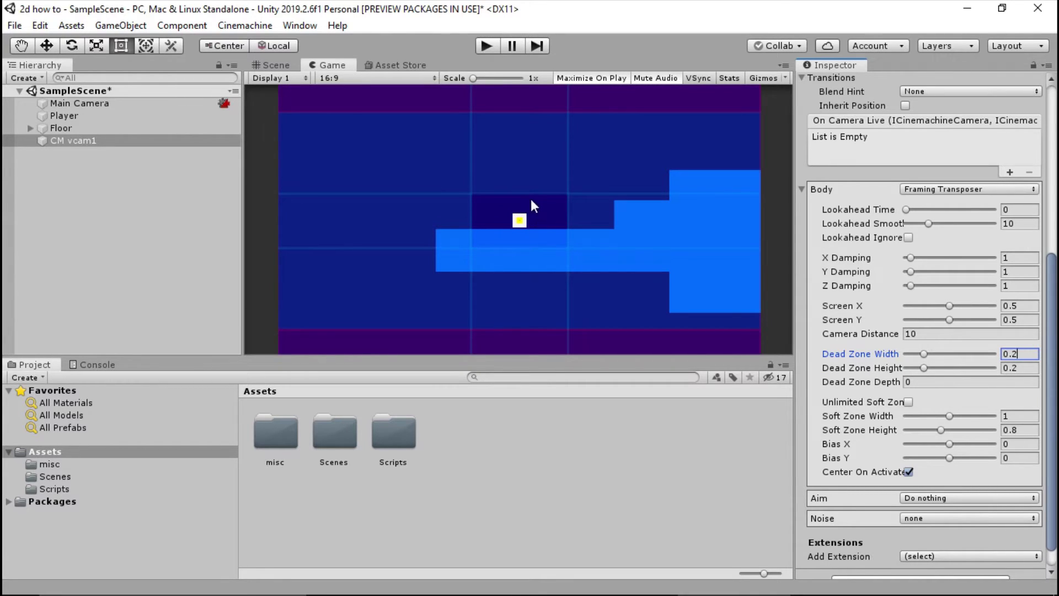
# Play-test the camera's dead zone by moving the player back and forth and jumping on the lower floor, and stop the game
pyautogui.click(482, 48)
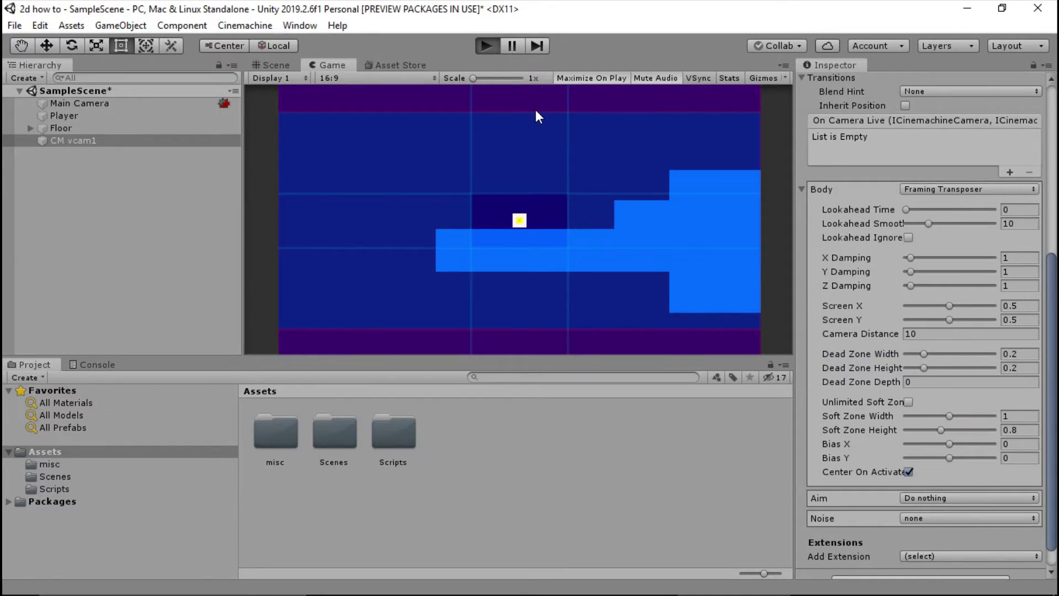
pyautogui.press('Right')
pyautogui.press('Left')
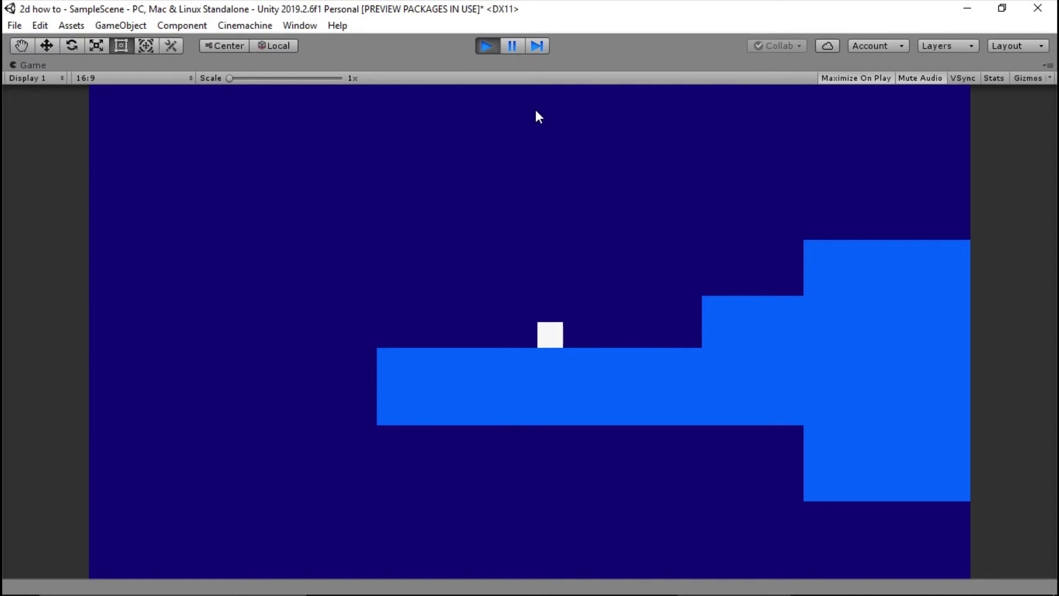
pyautogui.press('Left')
pyautogui.press('Right')
pyautogui.press('Left')
pyautogui.press('space')
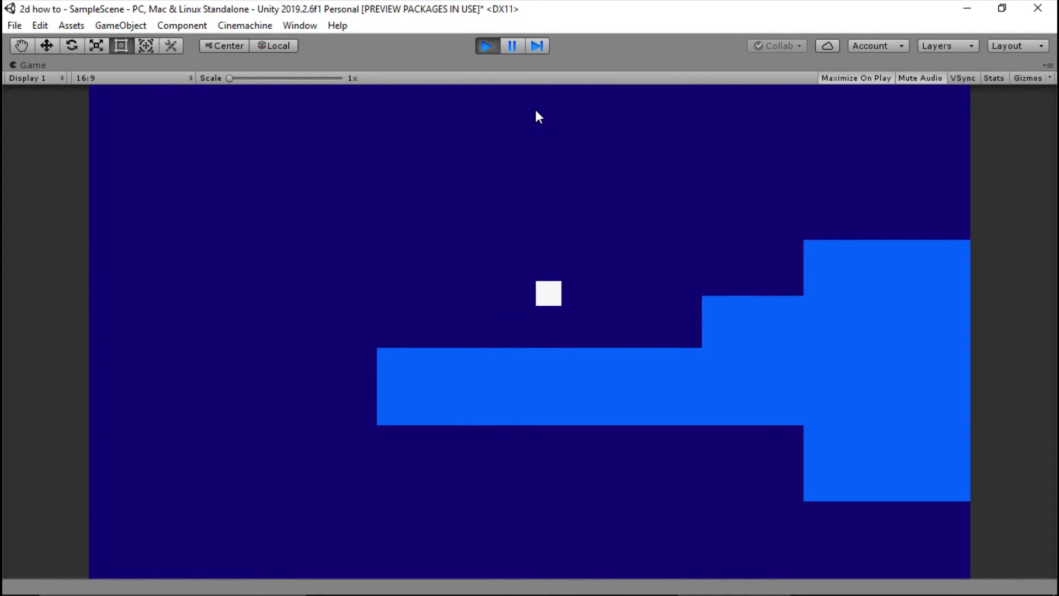
pyautogui.press('space')
pyautogui.press('Left')
pyautogui.press('Right')
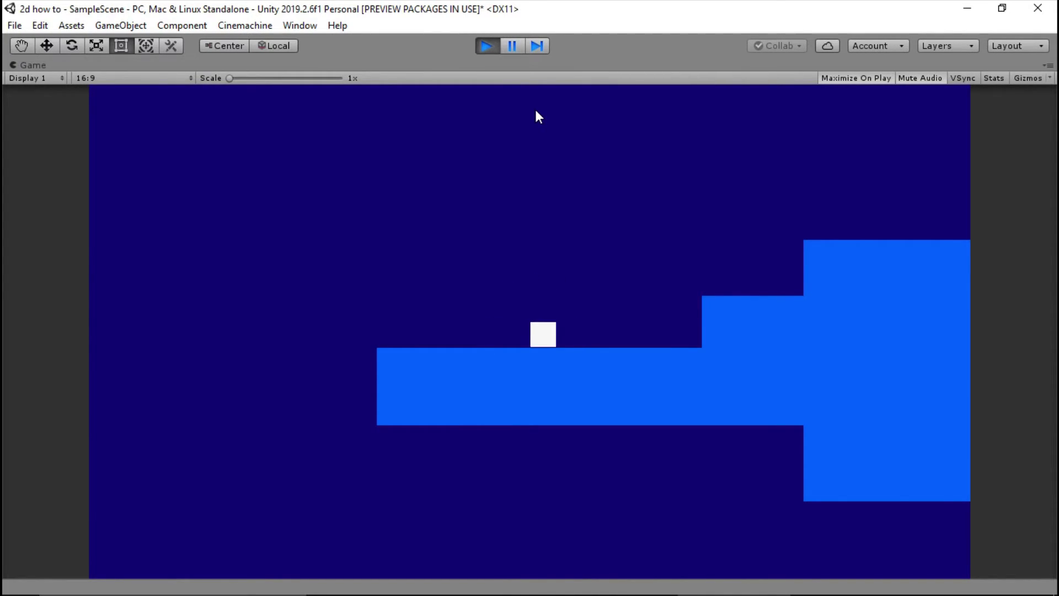
pyautogui.press('Left')
pyautogui.press('Right')
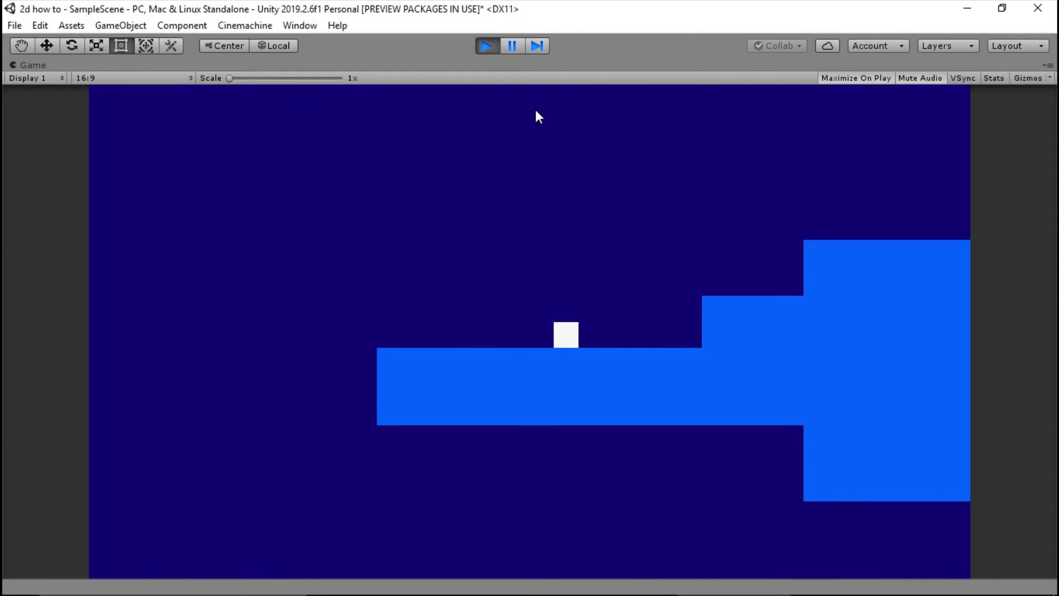
pyautogui.press('Left')
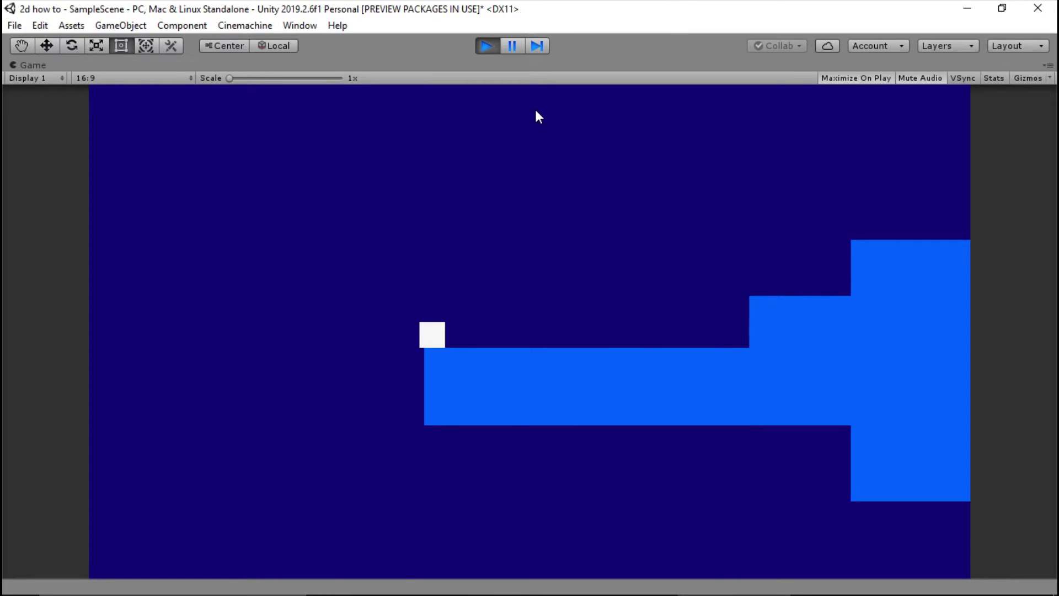
pyautogui.press('Right')
pyautogui.press('Right')
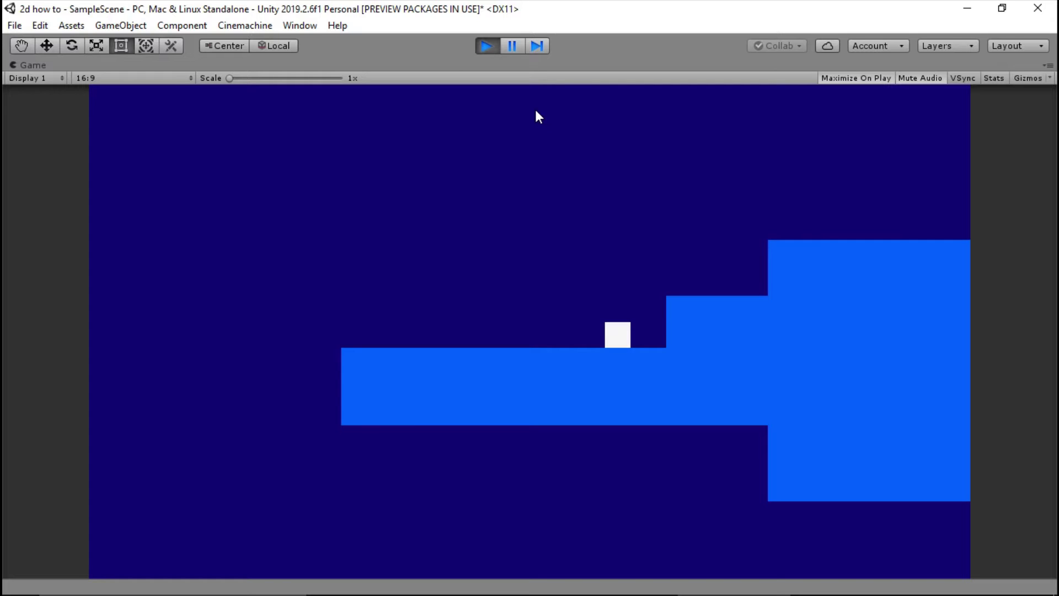
pyautogui.press('Left')
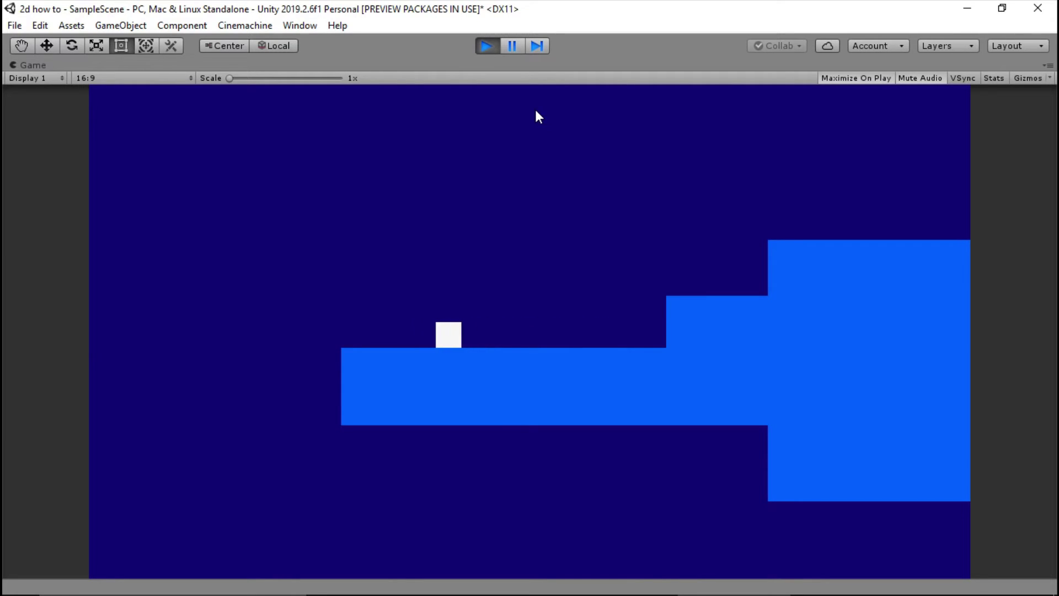
pyautogui.press('Right')
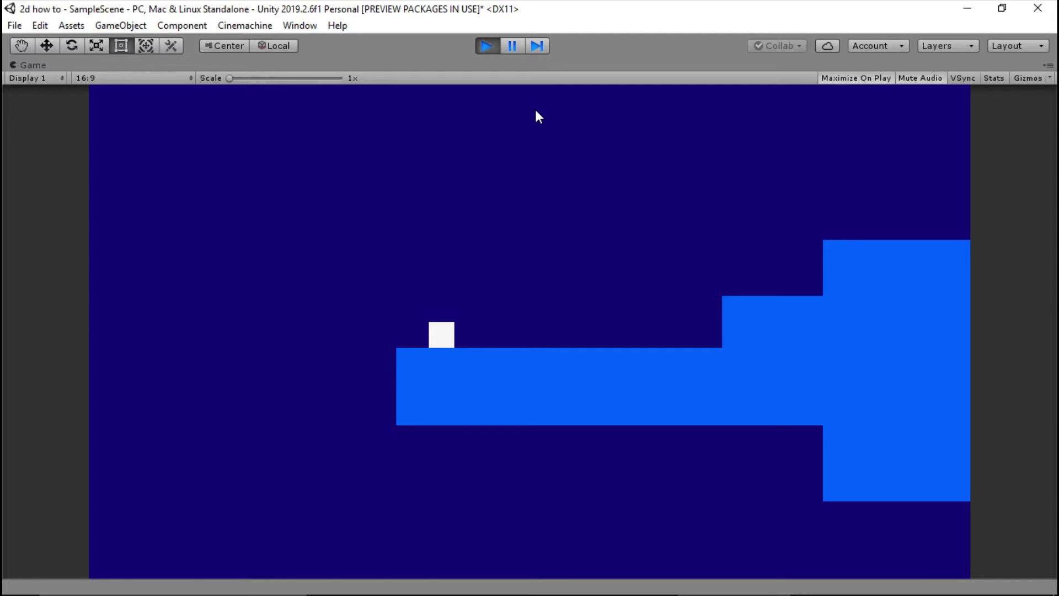
pyautogui.press('Right')
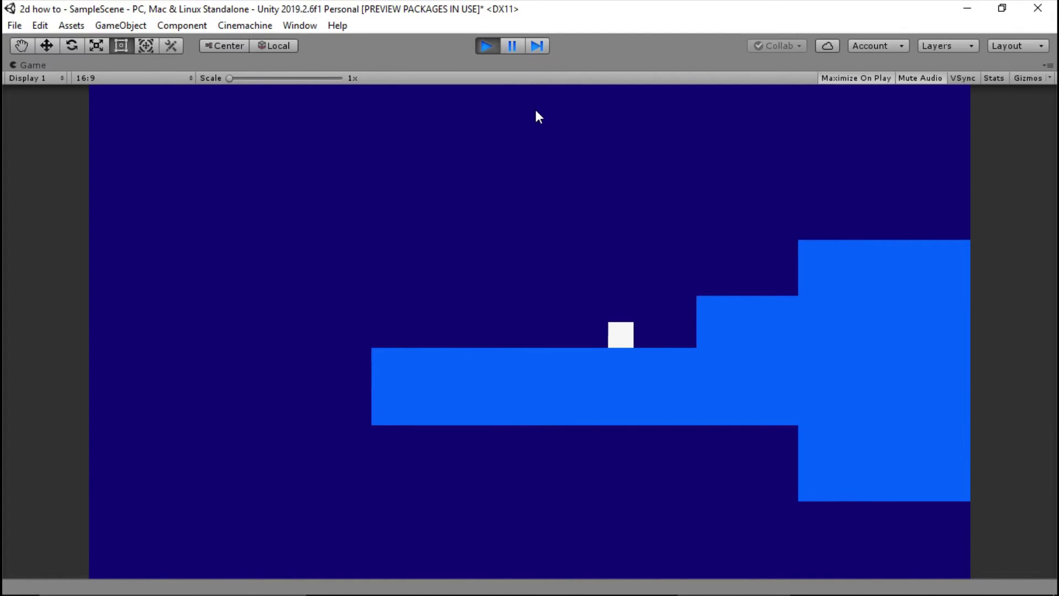
pyautogui.click(484, 46)
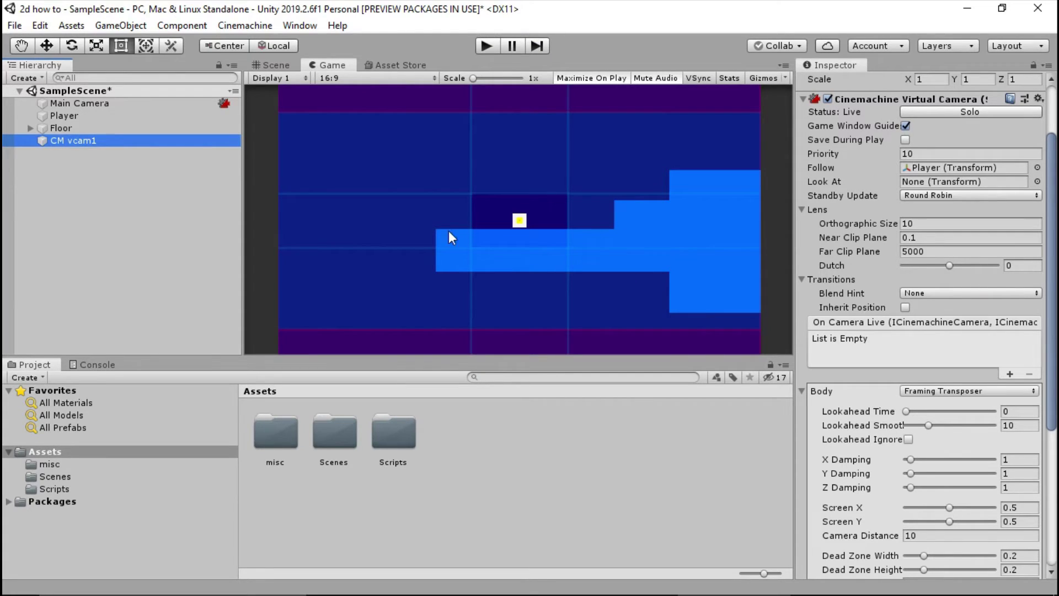
# Raise CM vcam1's Soft Zone Width and Soft Zone Height to their maximum of 2
pyautogui.scroll(-6, 883, 298)
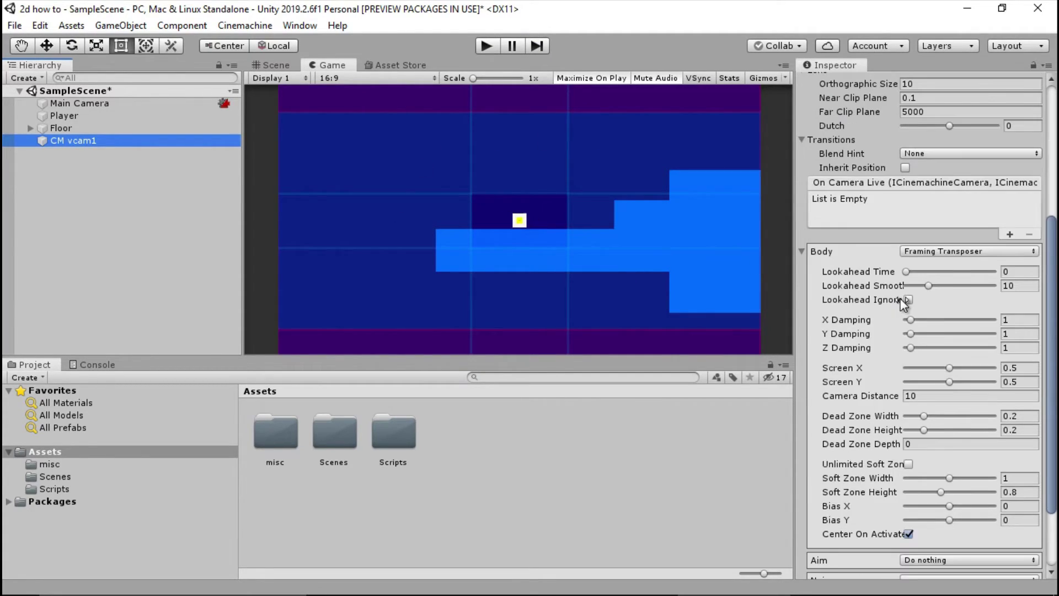
pyautogui.moveTo(951, 392); pyautogui.dragTo(1006, 405)
pyautogui.click(941, 406)
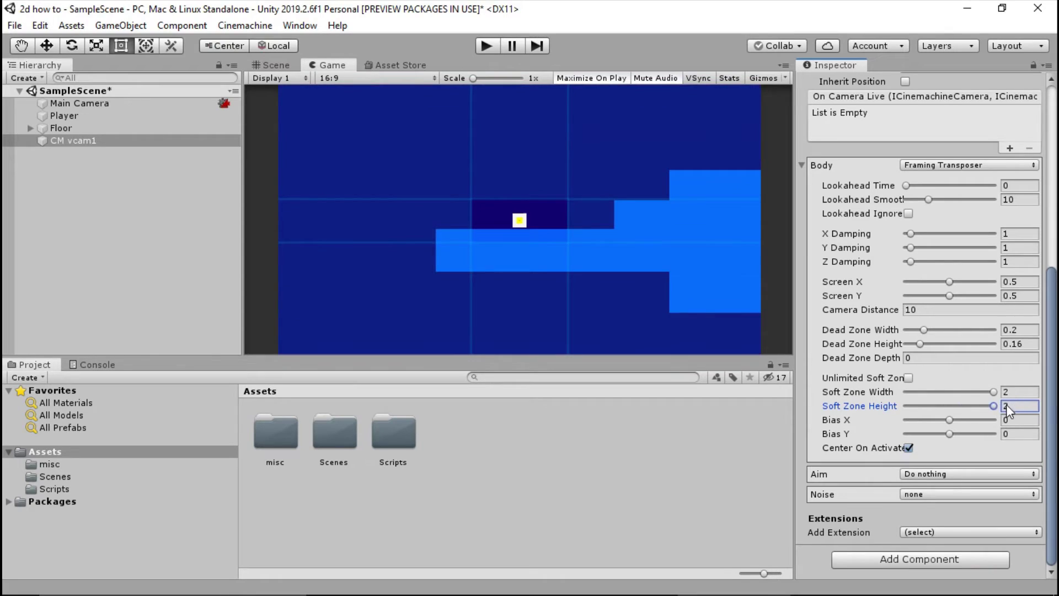
# Play-test the camera with the enlarged soft zone by moving and jumping the player up the floor steps, and stop the game
pyautogui.click(486, 46)
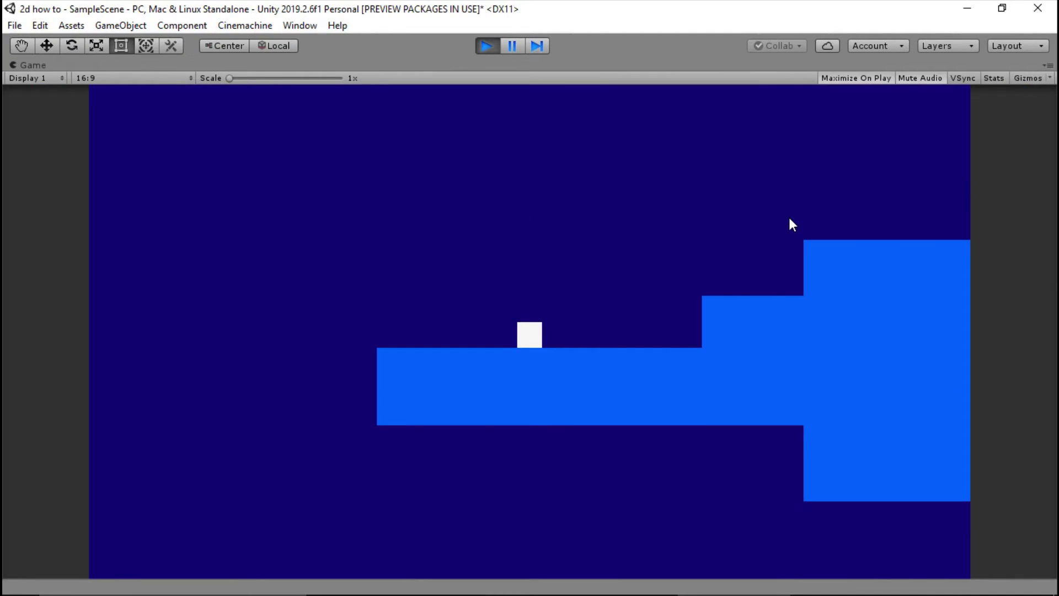
pyautogui.press('Right')
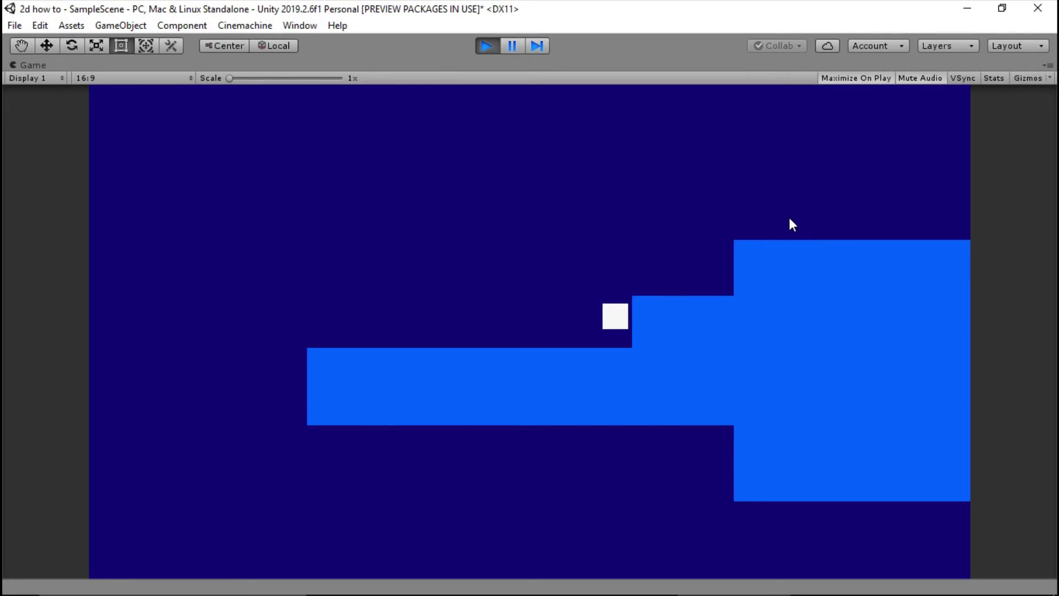
pyautogui.press('space')
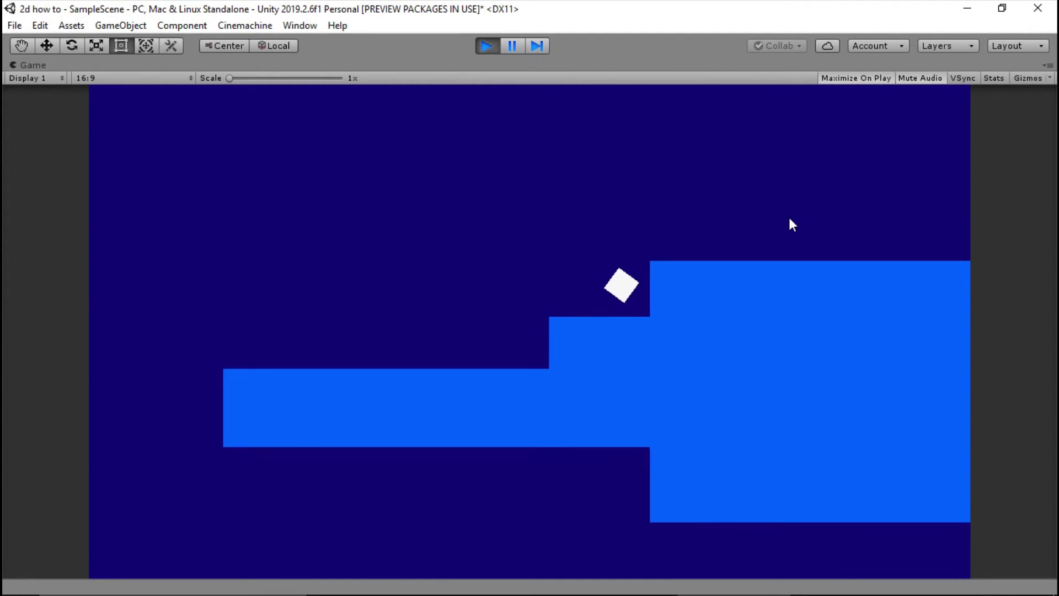
pyautogui.press('space')
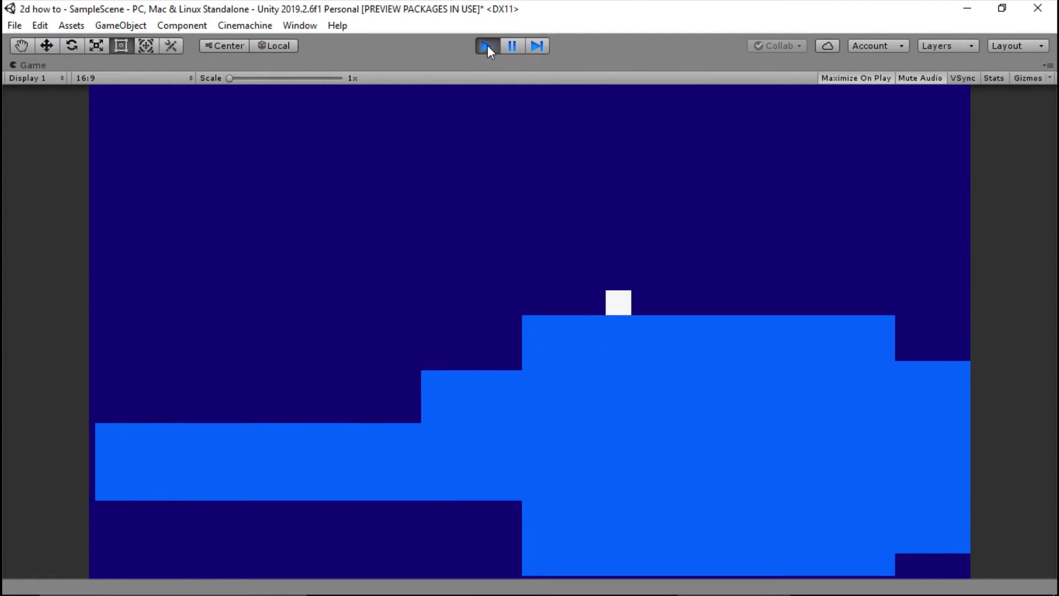
pyautogui.click(488, 45)
# Reduce CM vcam1's Dead Zone Width and Height to 0, play-test the follow by moving and jumping across the floor, and stop the game
pyautogui.scroll(-5, 905, 330)
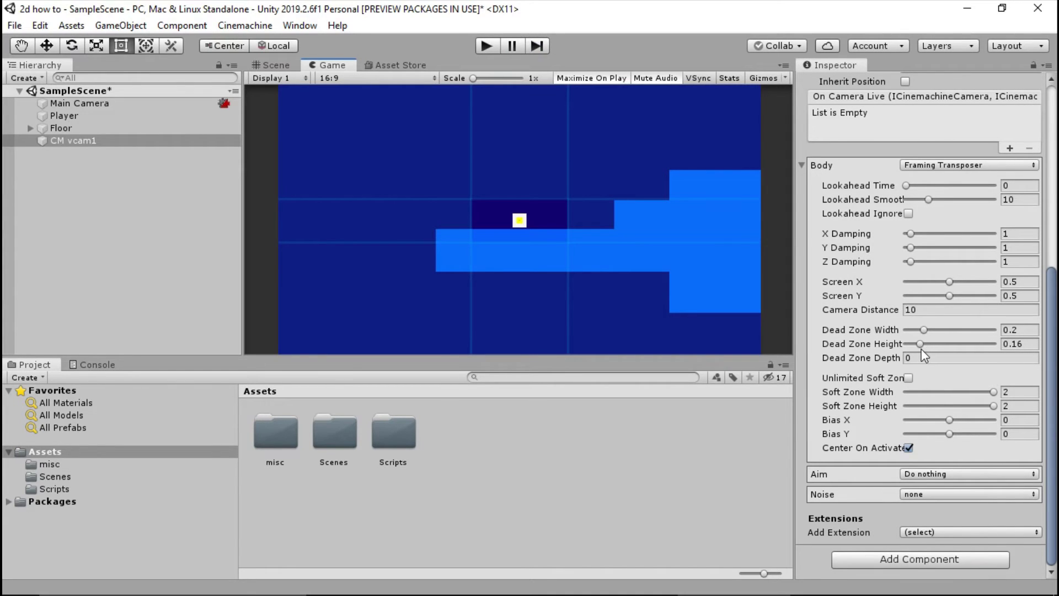
pyautogui.moveTo(918, 344); pyautogui.dragTo(905, 330)
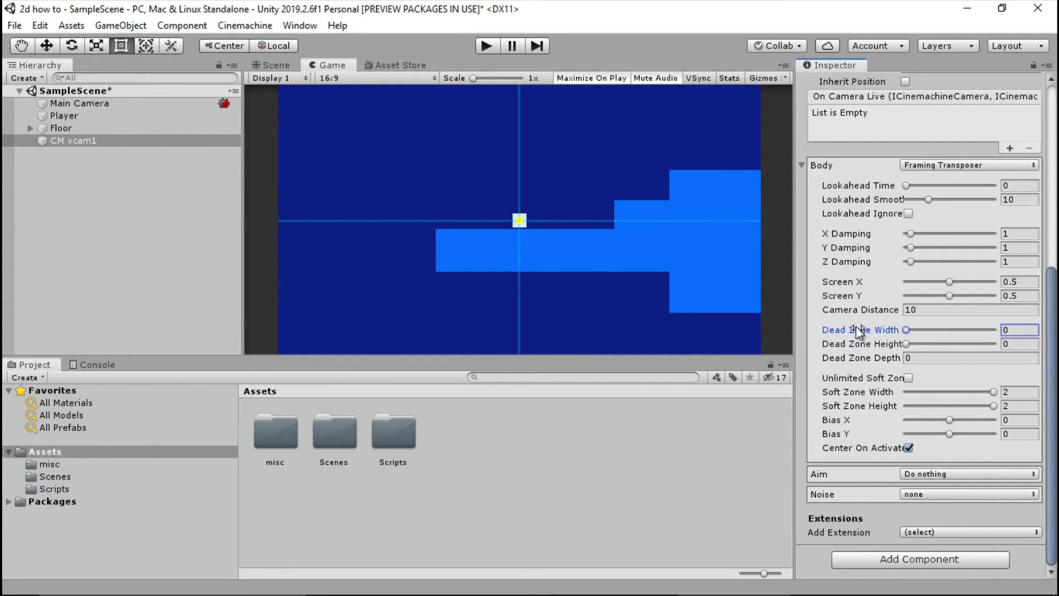
pyautogui.click(486, 45)
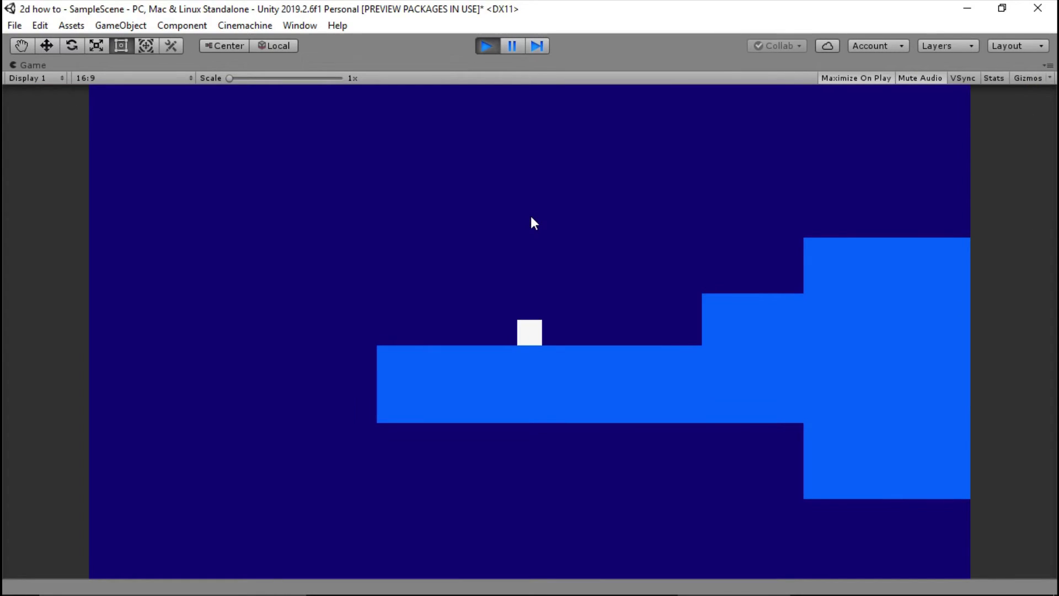
pyautogui.press('Left')
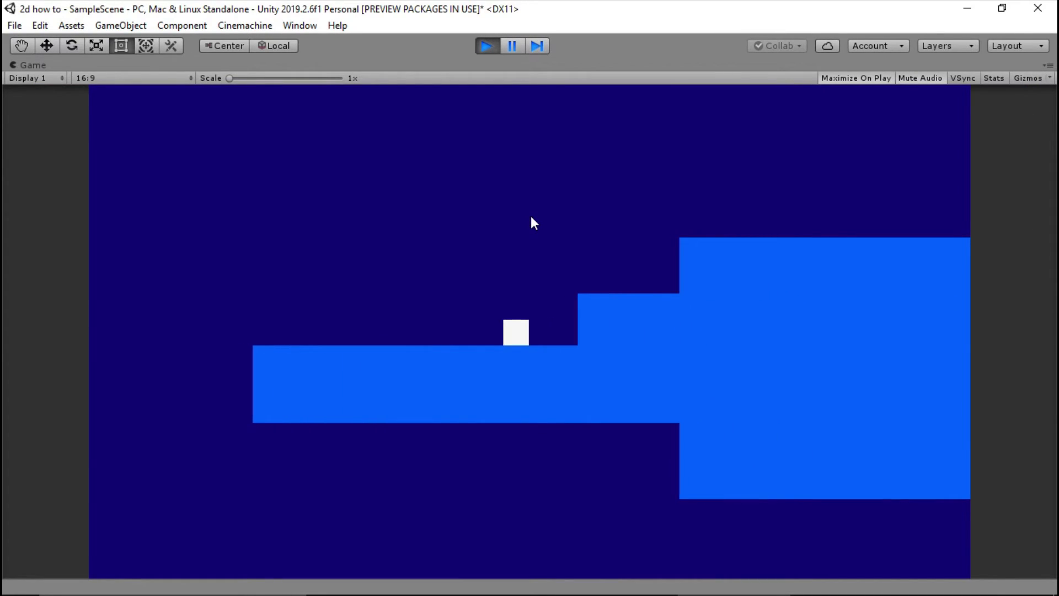
pyautogui.press('Right')
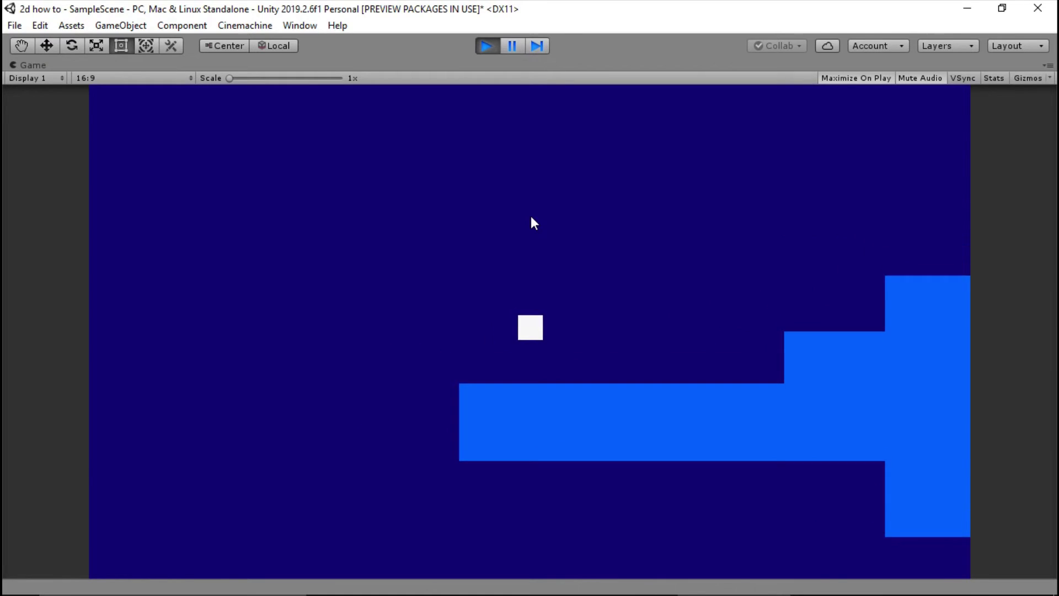
pyautogui.press('space')
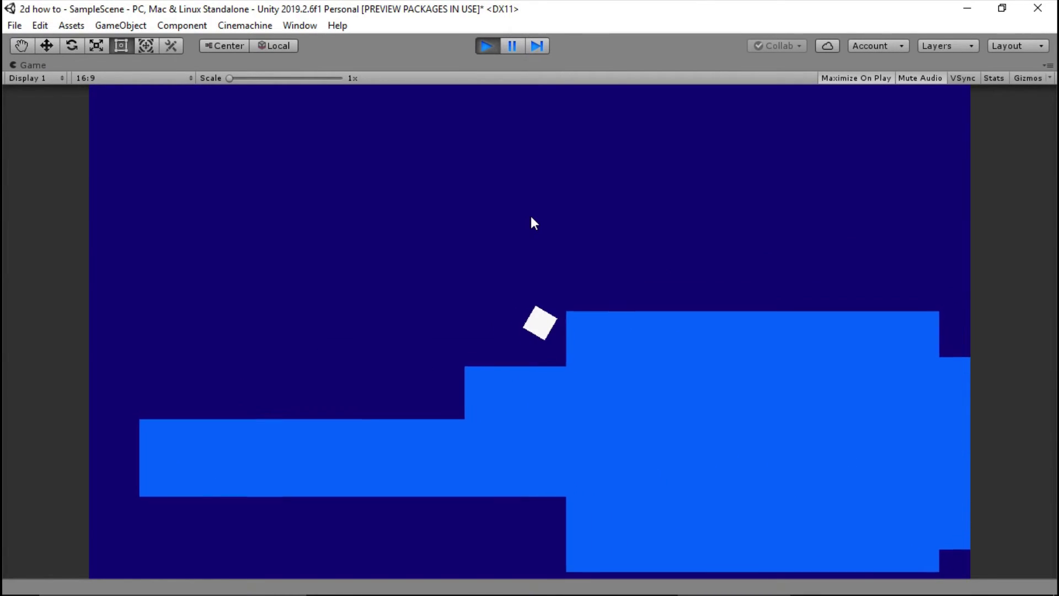
pyautogui.press('Right')
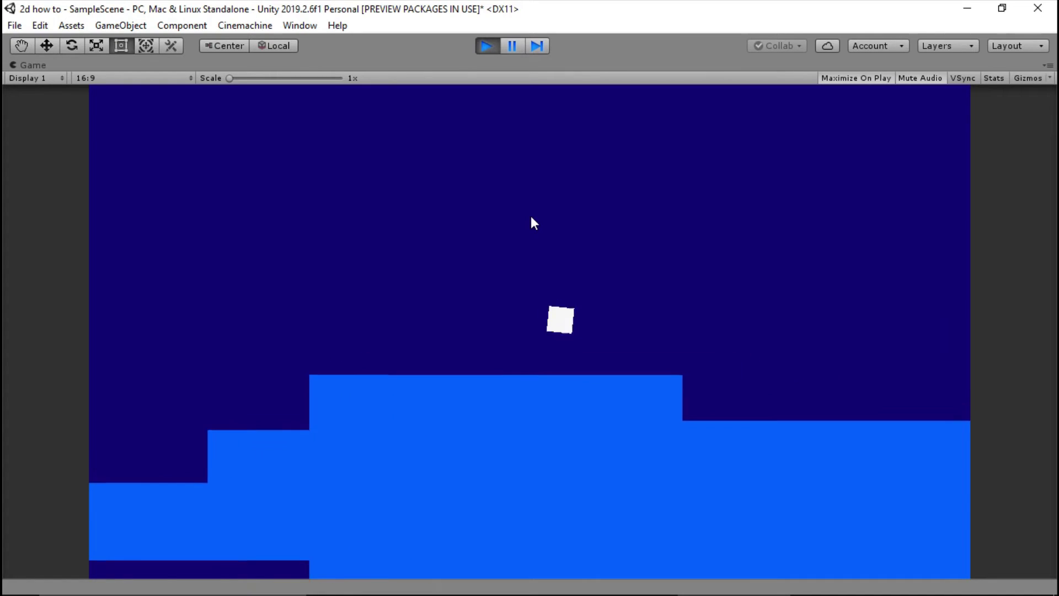
pyautogui.press('Right')
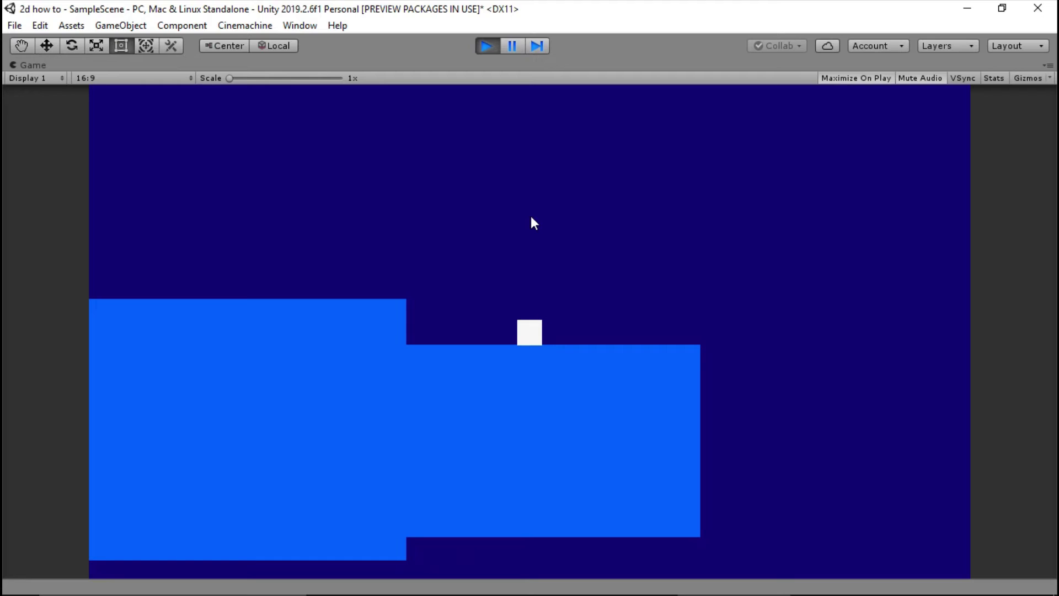
pyautogui.press('Left')
pyautogui.press('space')
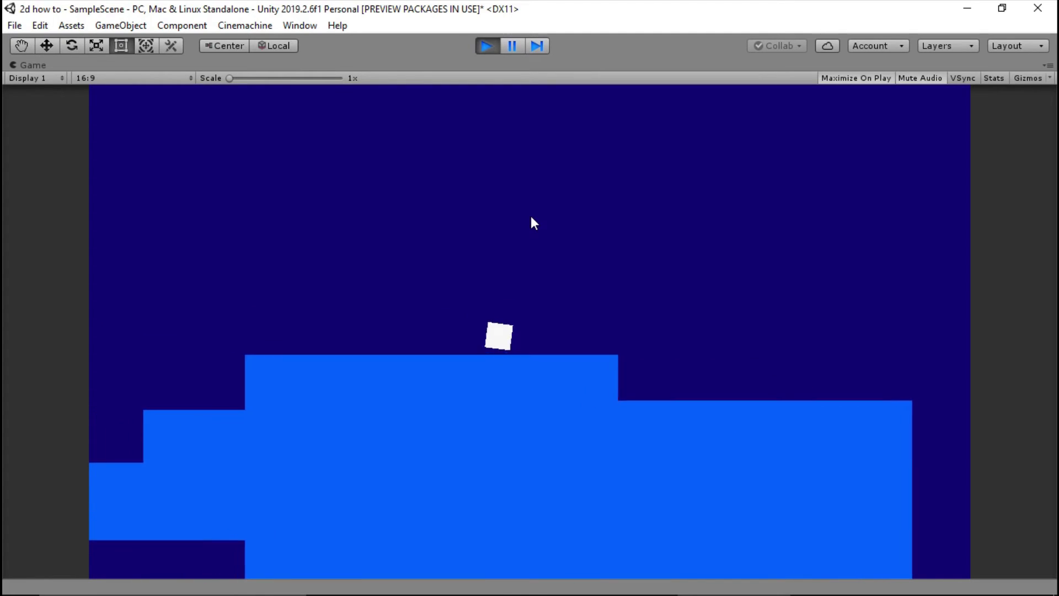
pyautogui.click(486, 46)
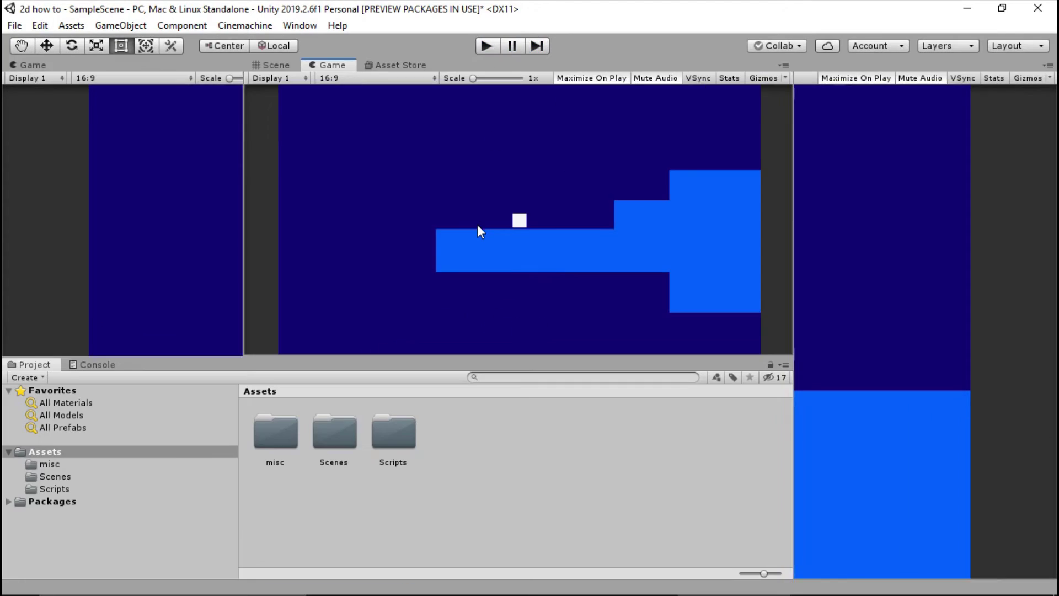
# Set CM vcam1's Dead Zone Height and Dead Zone Width both to 0.25
pyautogui.scroll(-5, 916, 304)
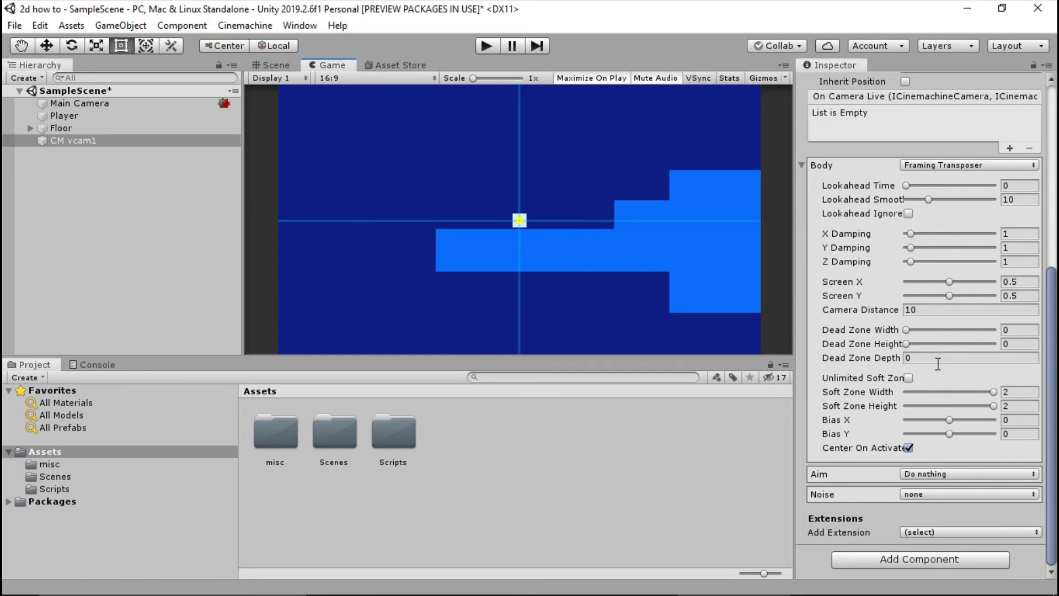
pyautogui.click(1015, 345)
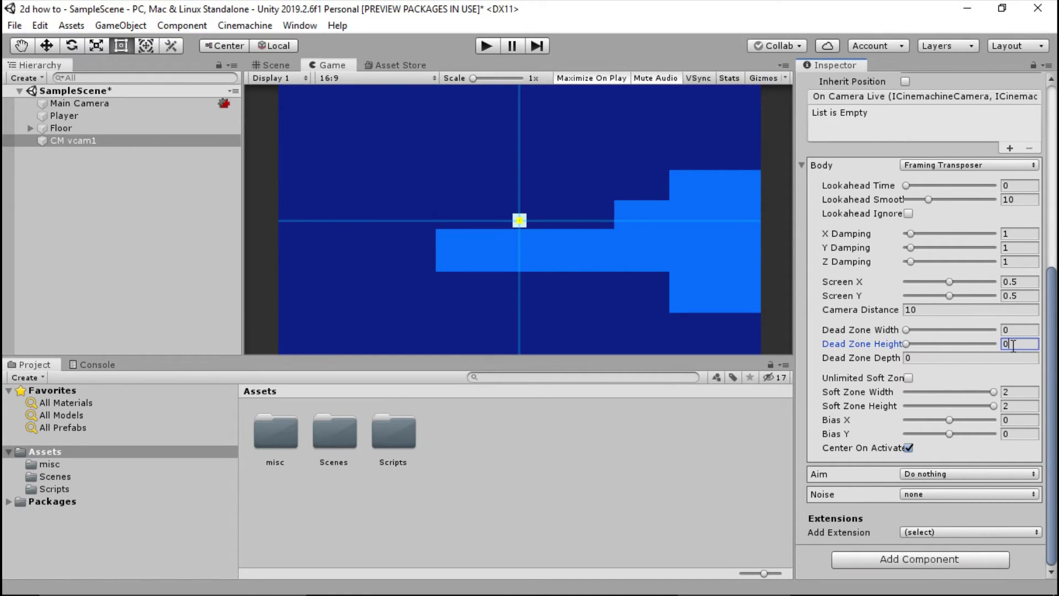
pyautogui.write('0.2')
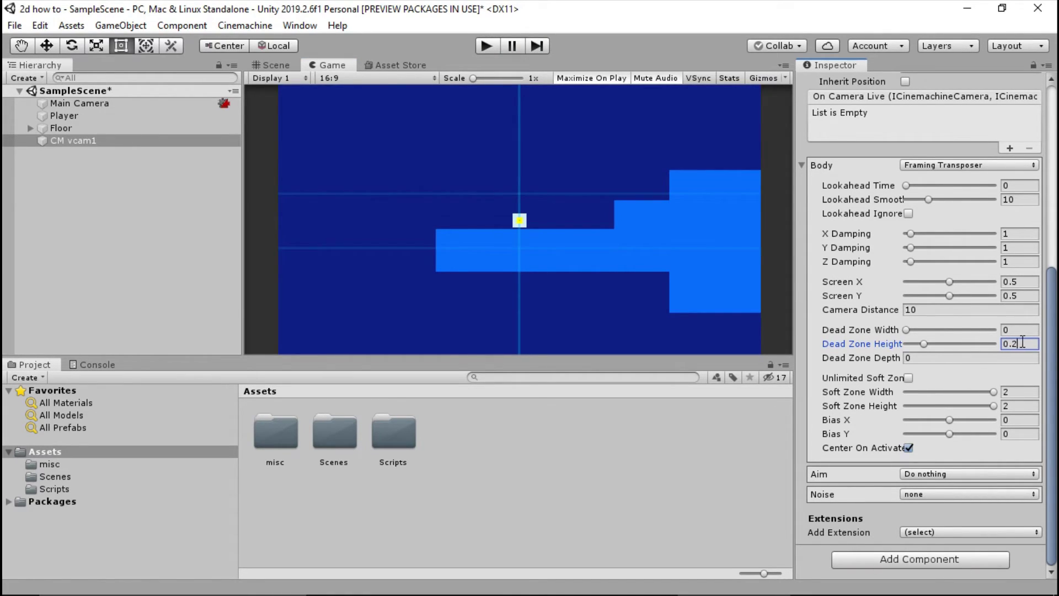
pyautogui.write('5')
pyautogui.click(1028, 330)
pyautogui.write('0.')
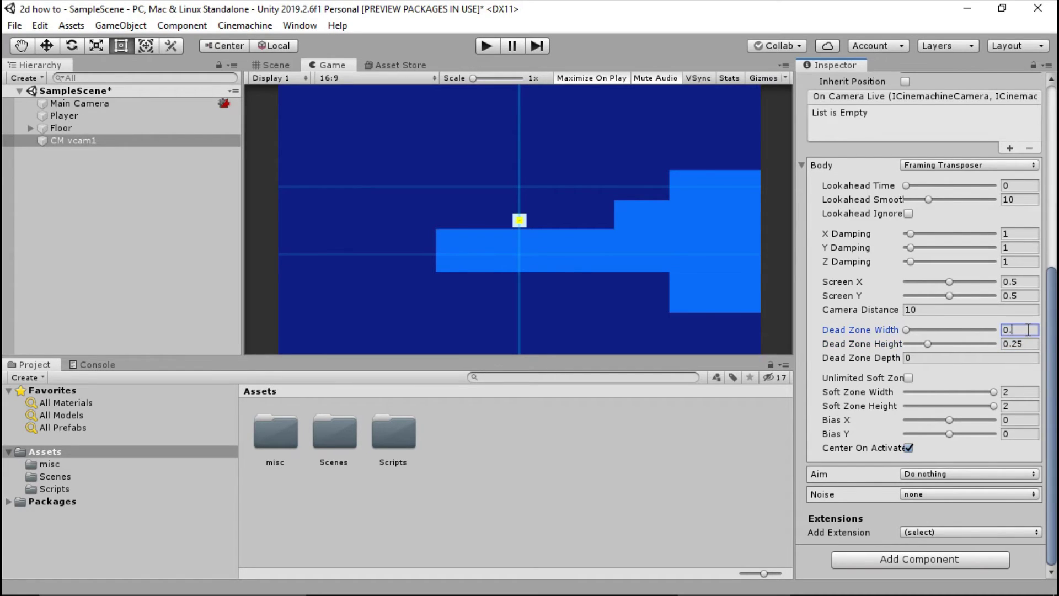
pyautogui.write('25')
# Play-test the 0.25 dead zone by jumping the player up onto the highest floor block, and stop the game
pyautogui.click(484, 45)
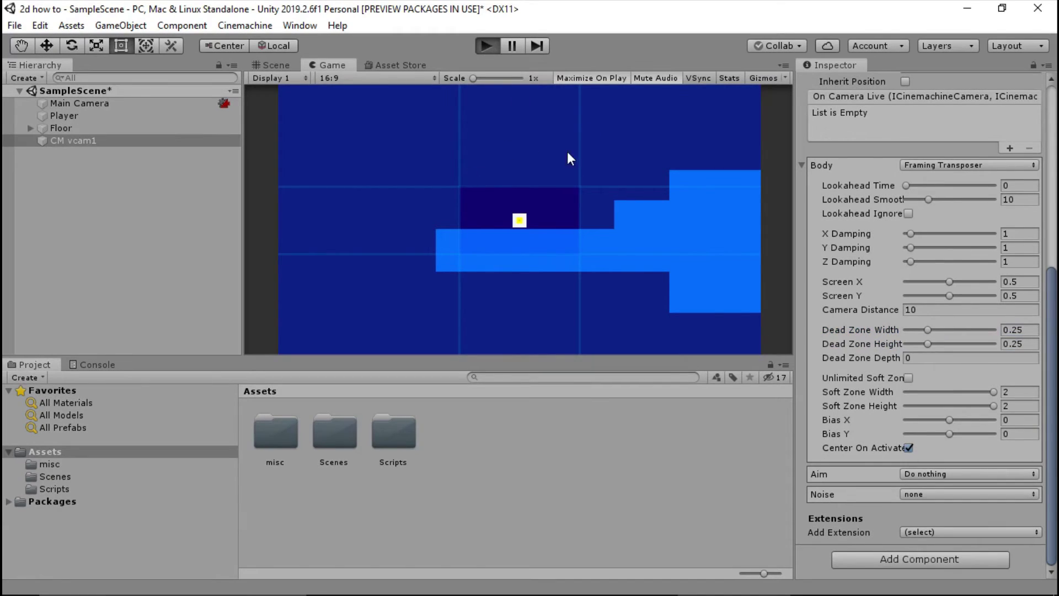
pyautogui.press('Right')
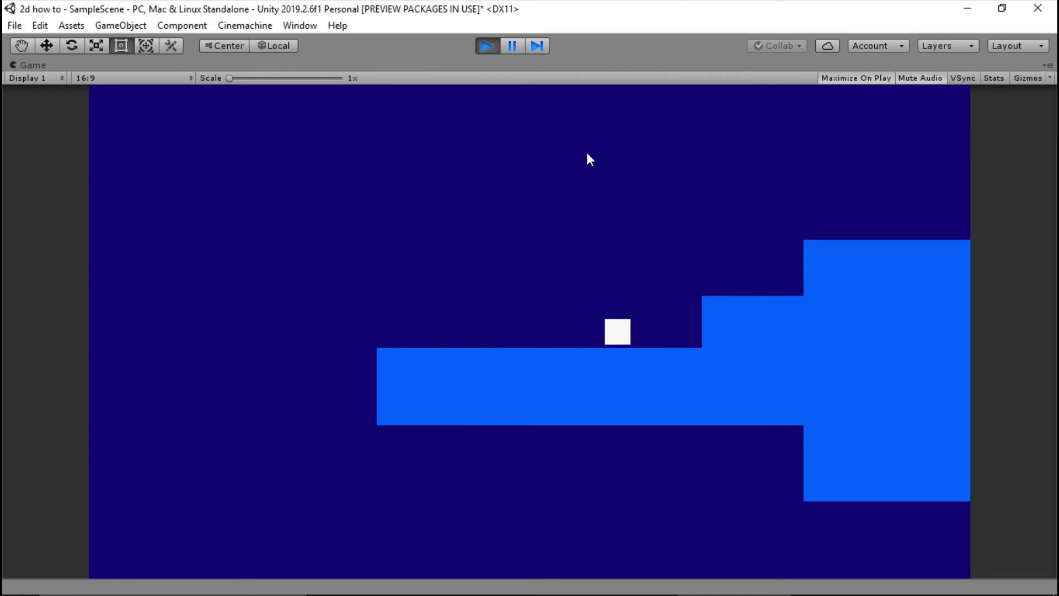
pyautogui.press('space')
pyautogui.press('space')
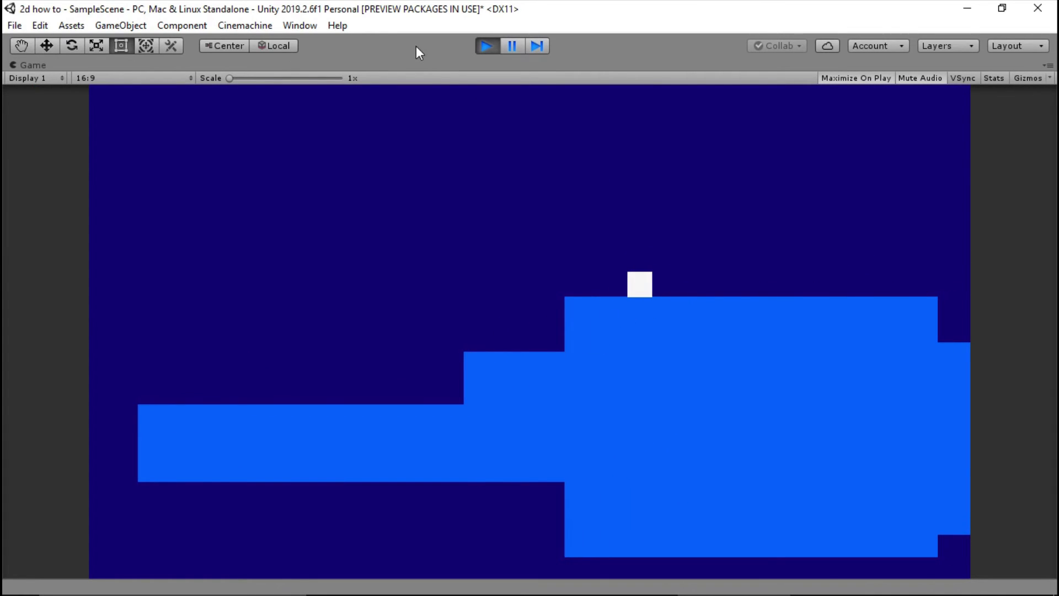
pyautogui.click(482, 47)
# Set CM vcam1's Dead Zone Width and Dead Zone Height both to 0.1
pyautogui.scroll(-5, 913, 362)
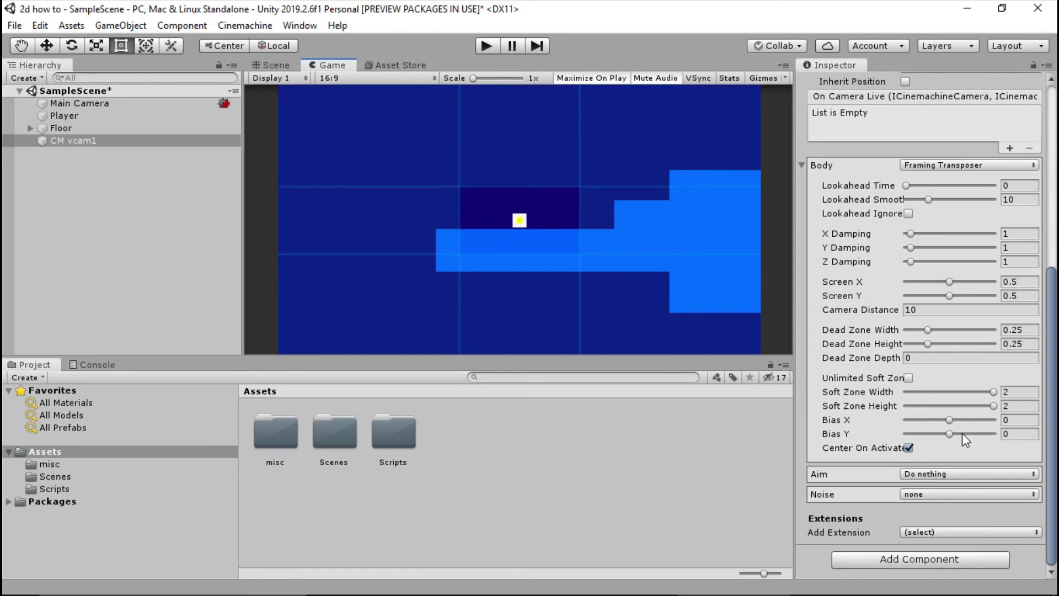
pyautogui.click(1025, 331)
pyautogui.write('0.1')
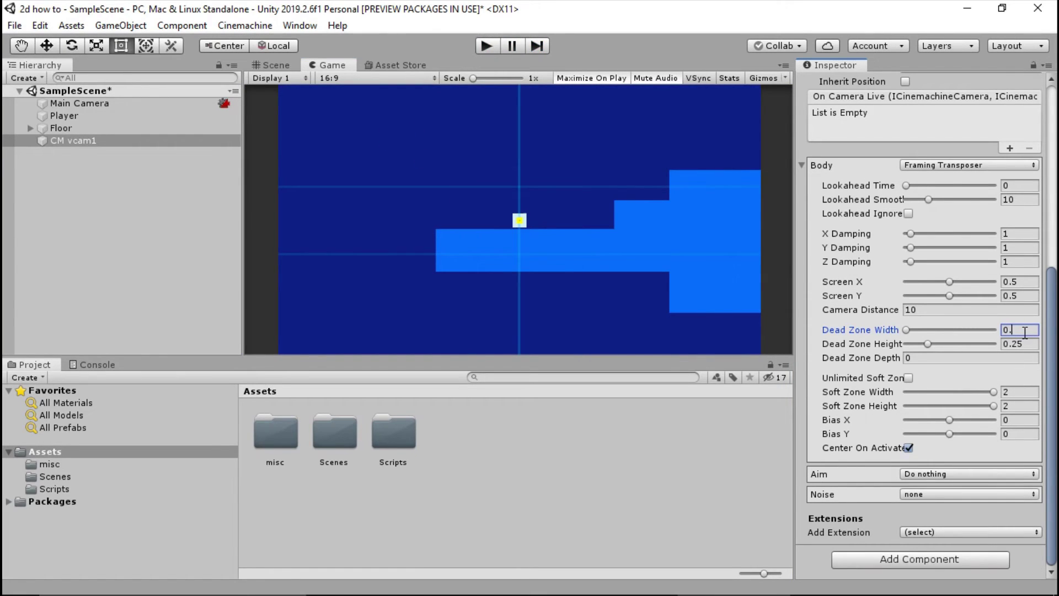
pyautogui.click(1035, 344)
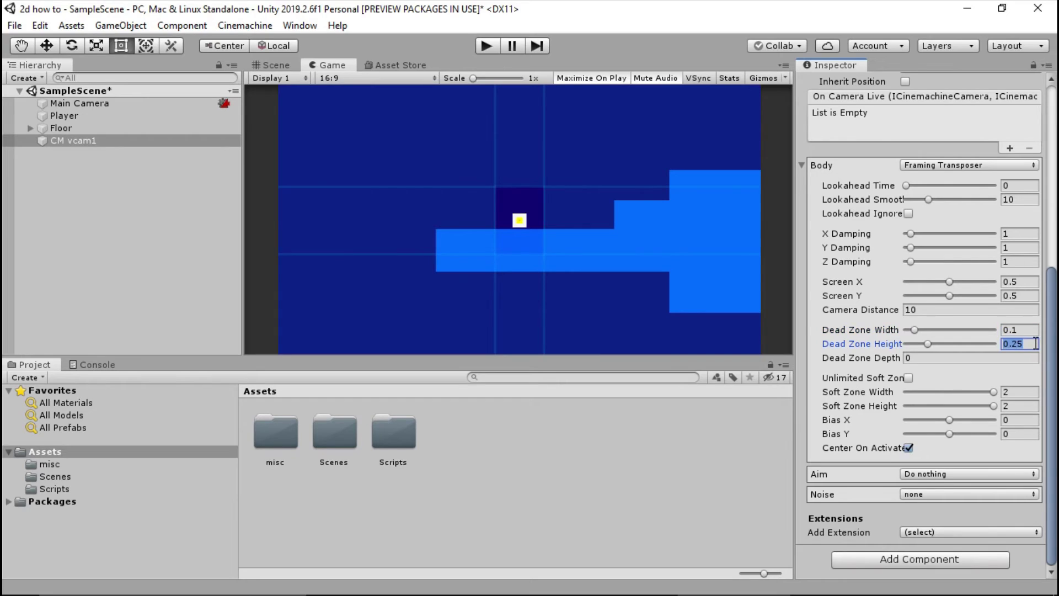
pyautogui.write('0.1')
# Play-test the 0.1 dead zone by climbing the floor steps and moving and jumping back and forth on top, and stop the game
pyautogui.click(489, 46)
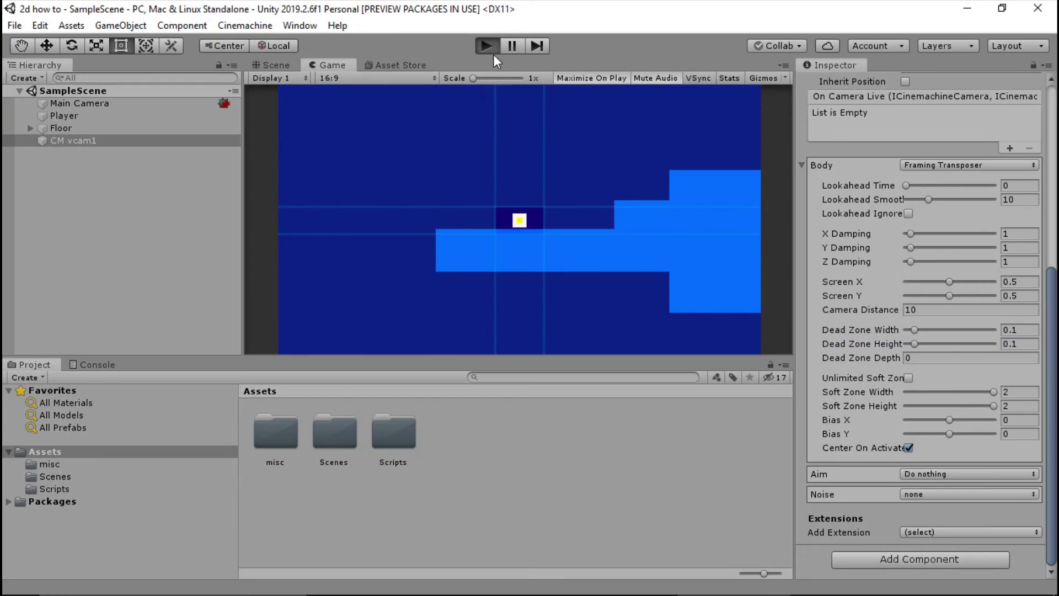
pyautogui.press('Right')
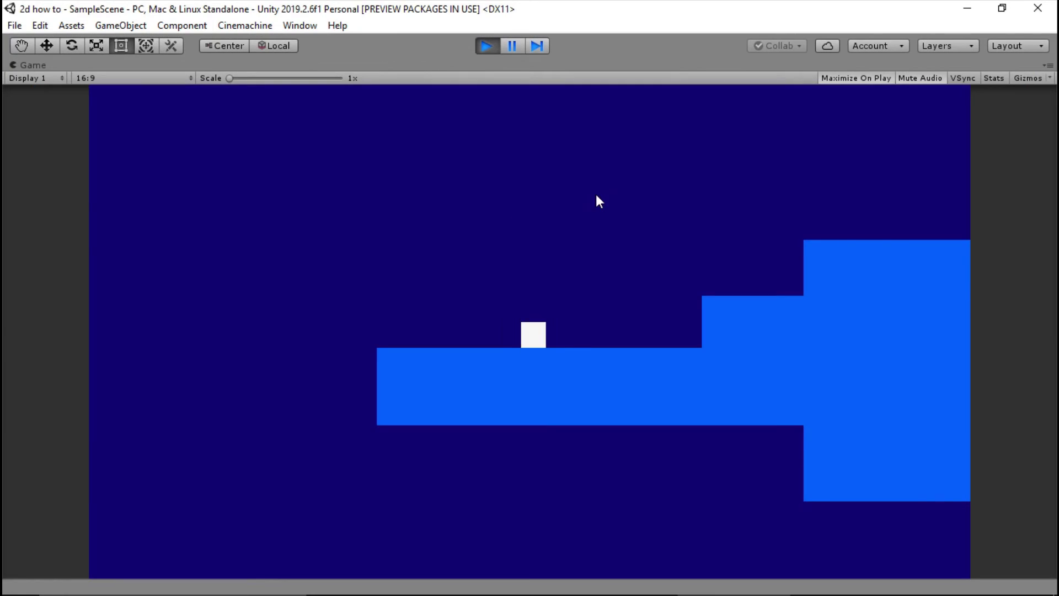
pyautogui.press('space')
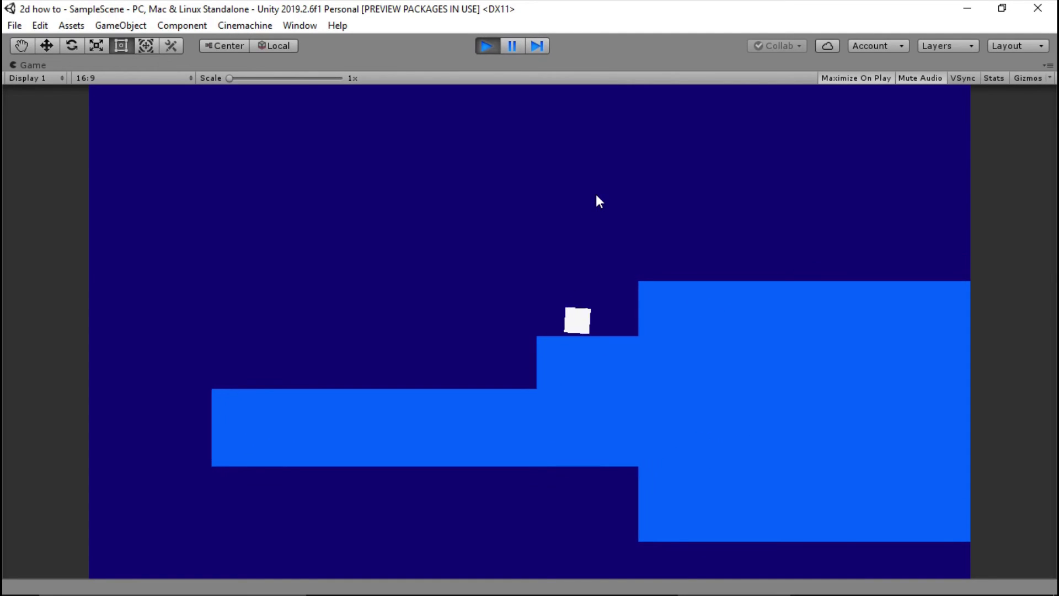
pyautogui.press('space')
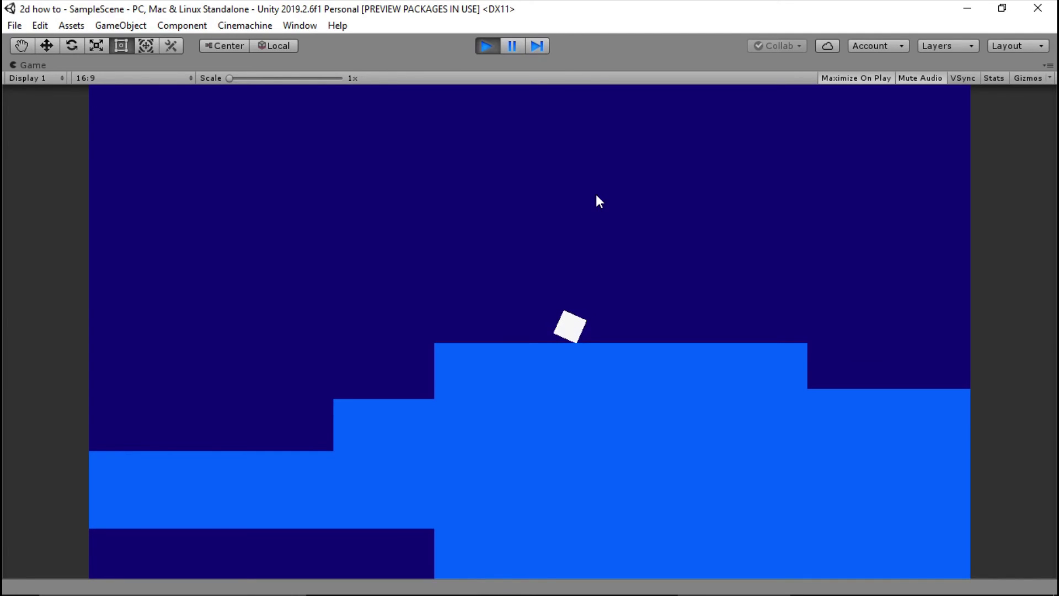
pyautogui.press('Left')
pyautogui.press('space')
pyautogui.press('Right')
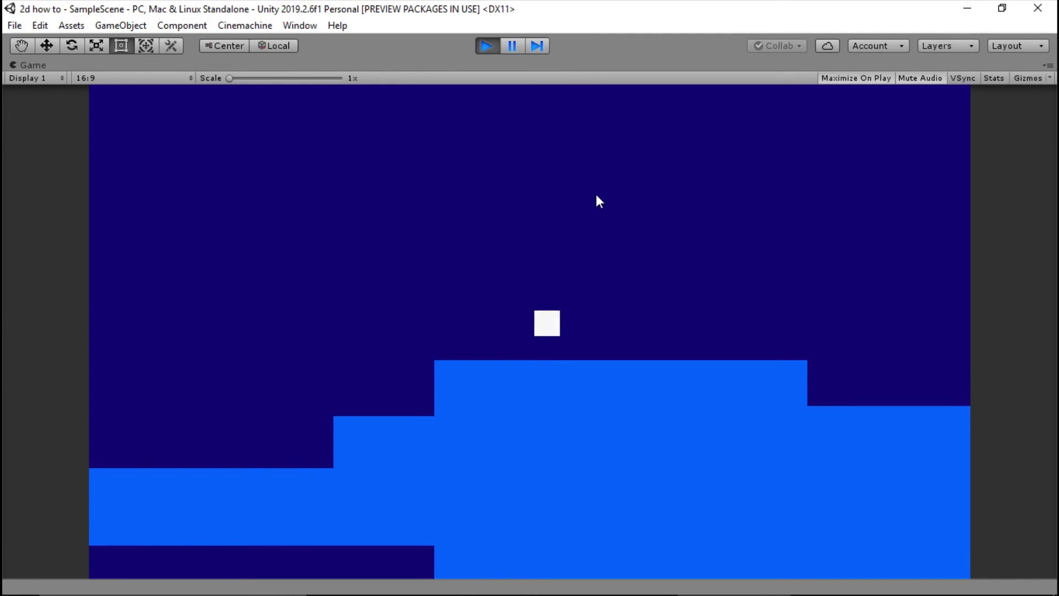
pyautogui.press('Left')
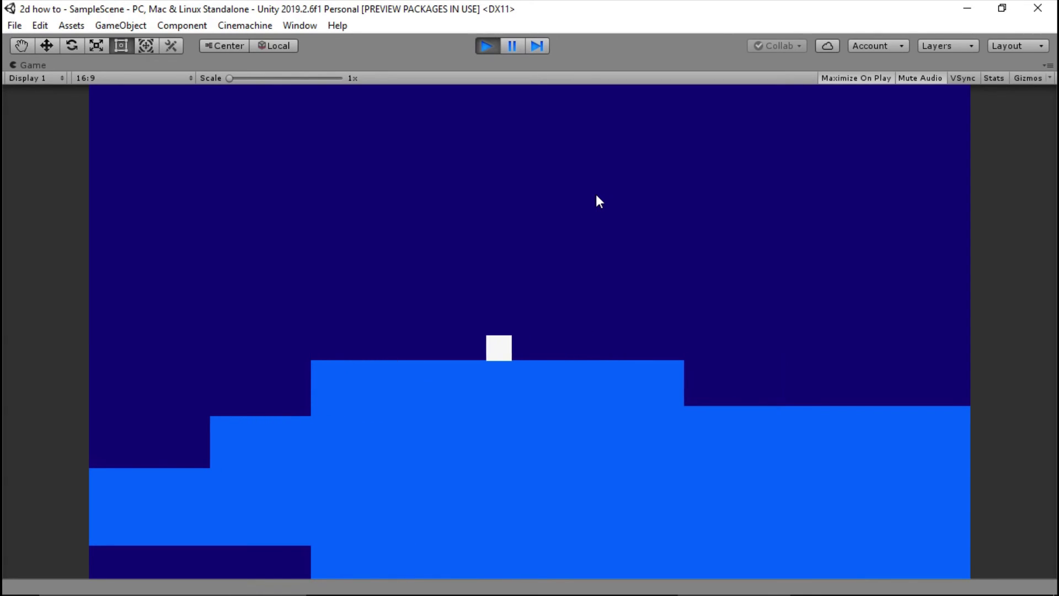
pyautogui.click(488, 46)
# Examine the extensions available for CM vcam1 without adding one, and look over its Lookahead Time and other camera settings
pyautogui.scroll(-5, 883, 243)
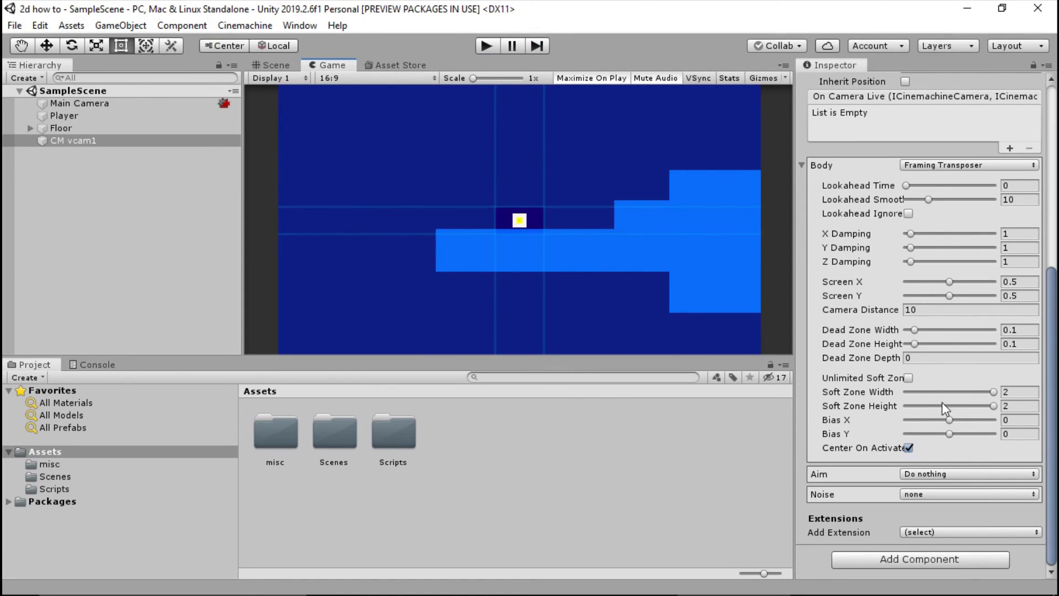
pyautogui.click(916, 532)
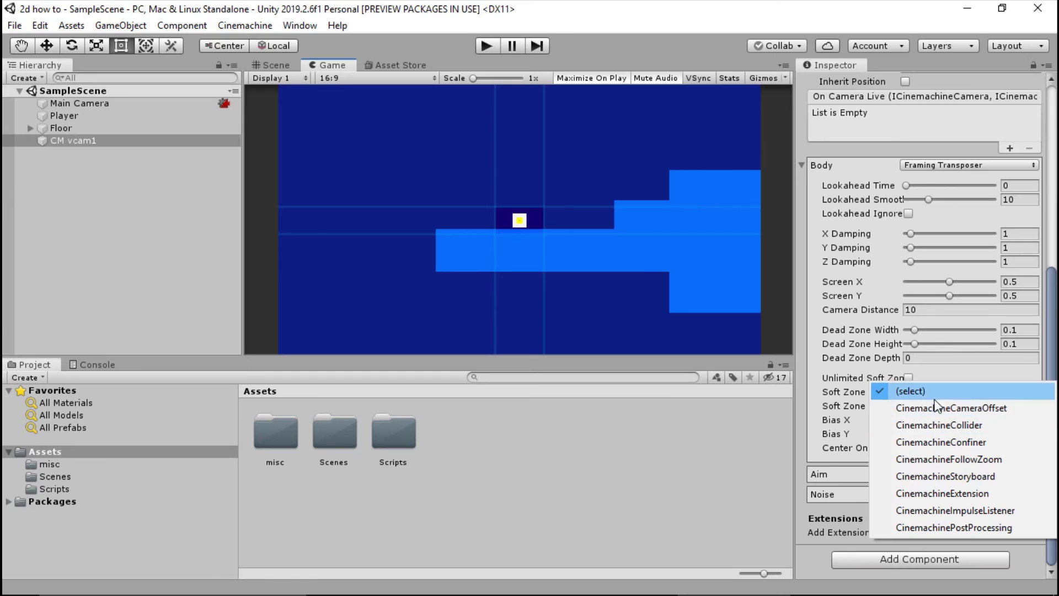
pyautogui.click(804, 406)
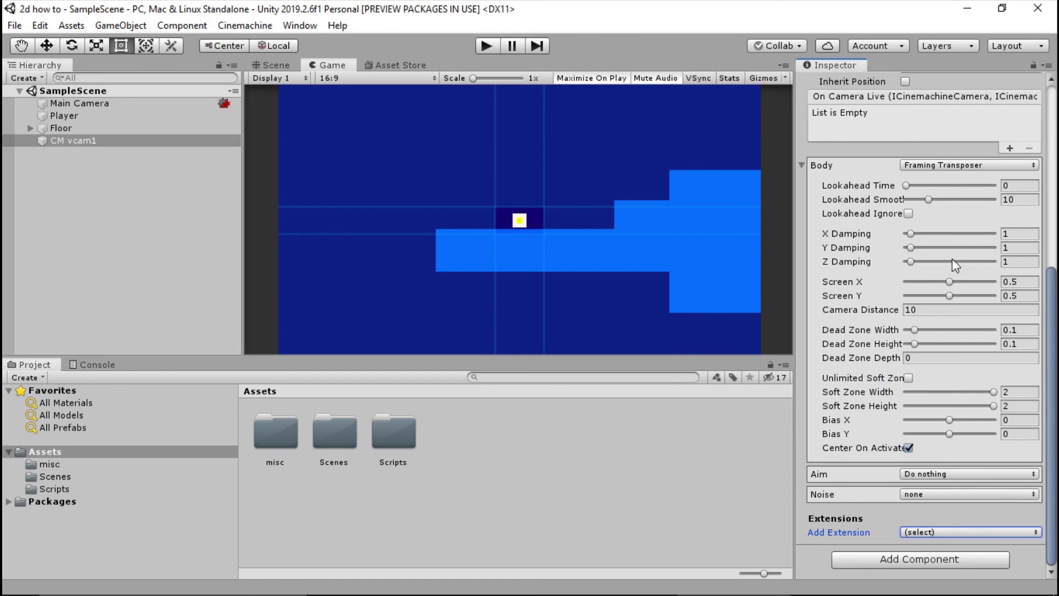
pyautogui.moveTo(907, 185); pyautogui.dragTo(853, 193)
pyautogui.scroll(5, 938, 249)
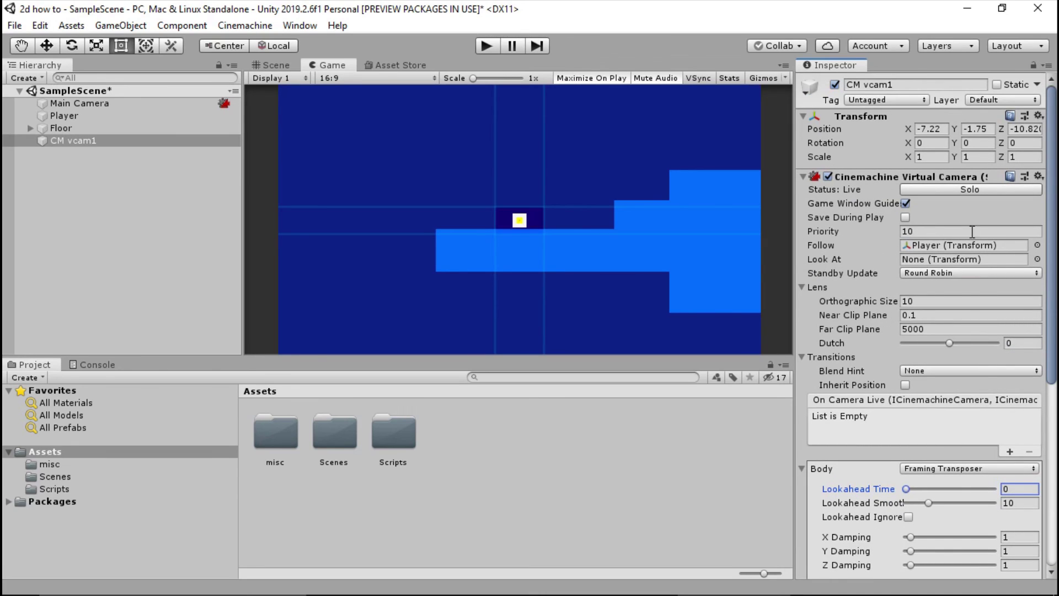
pyautogui.click(130, 215)
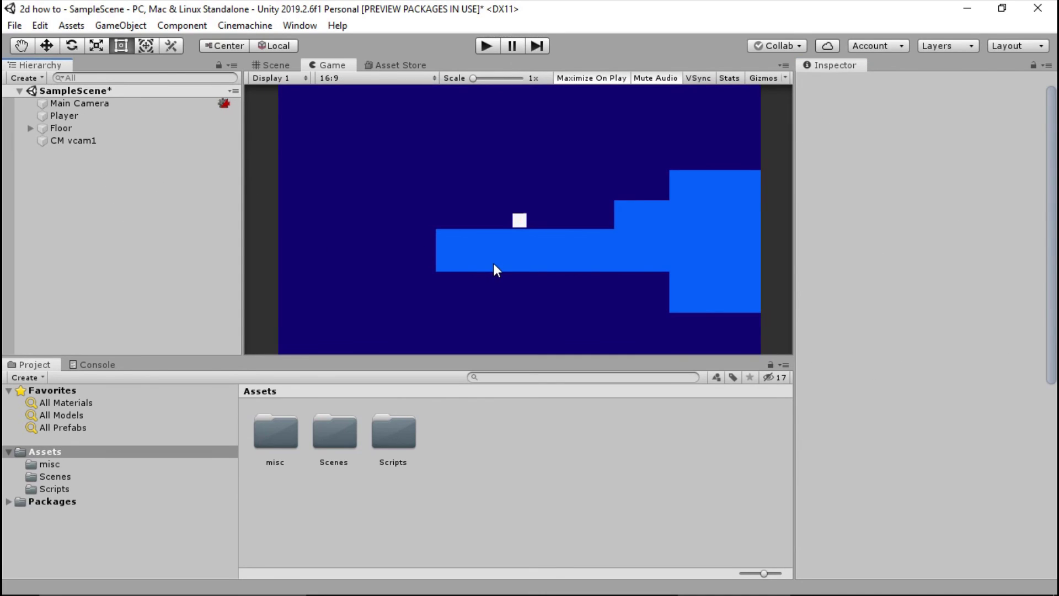
pyautogui.click(112, 130)
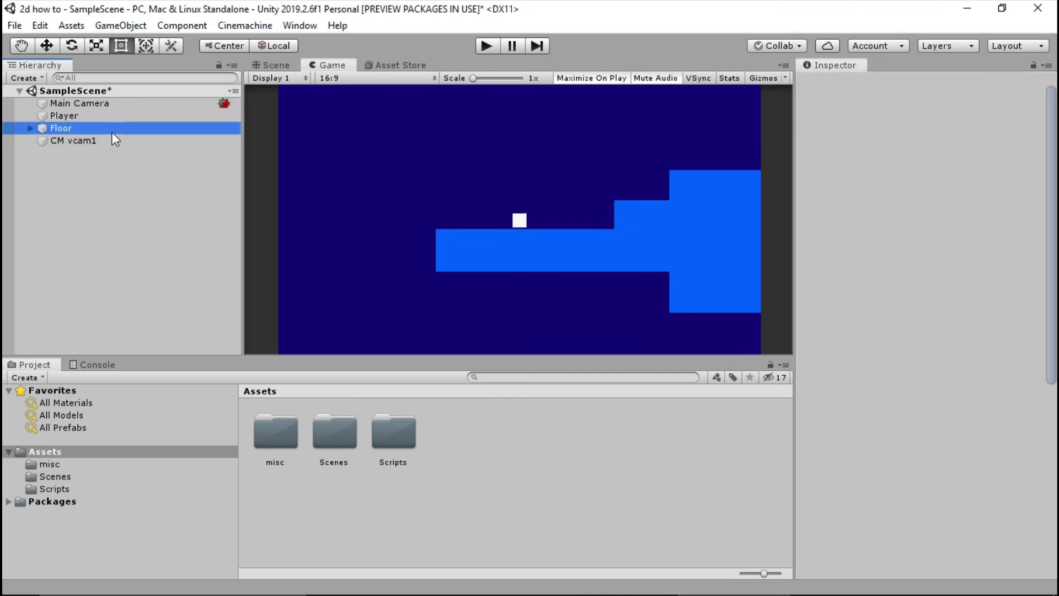
pyautogui.click(115, 149)
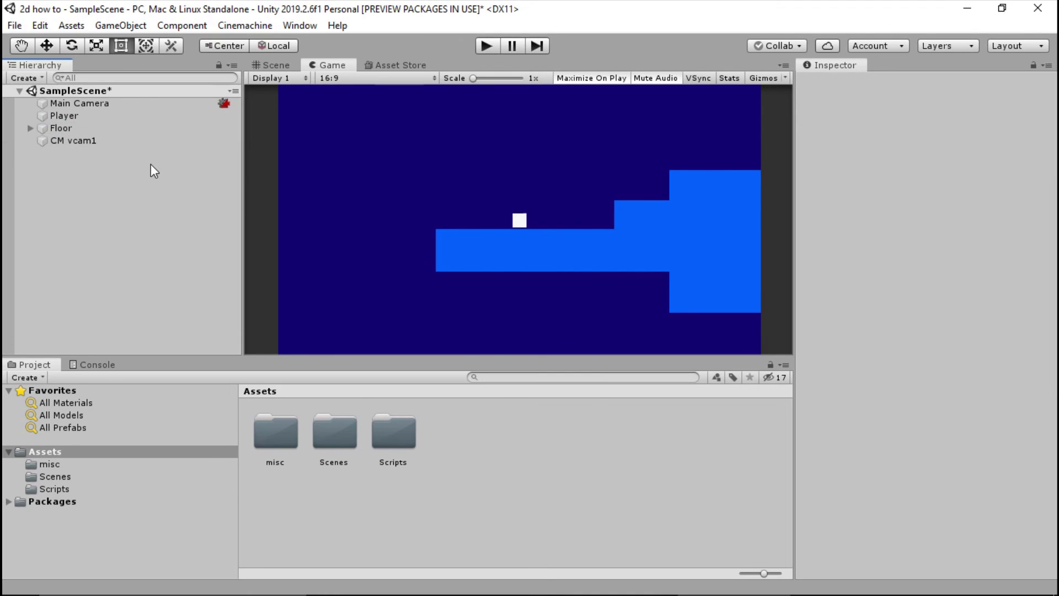